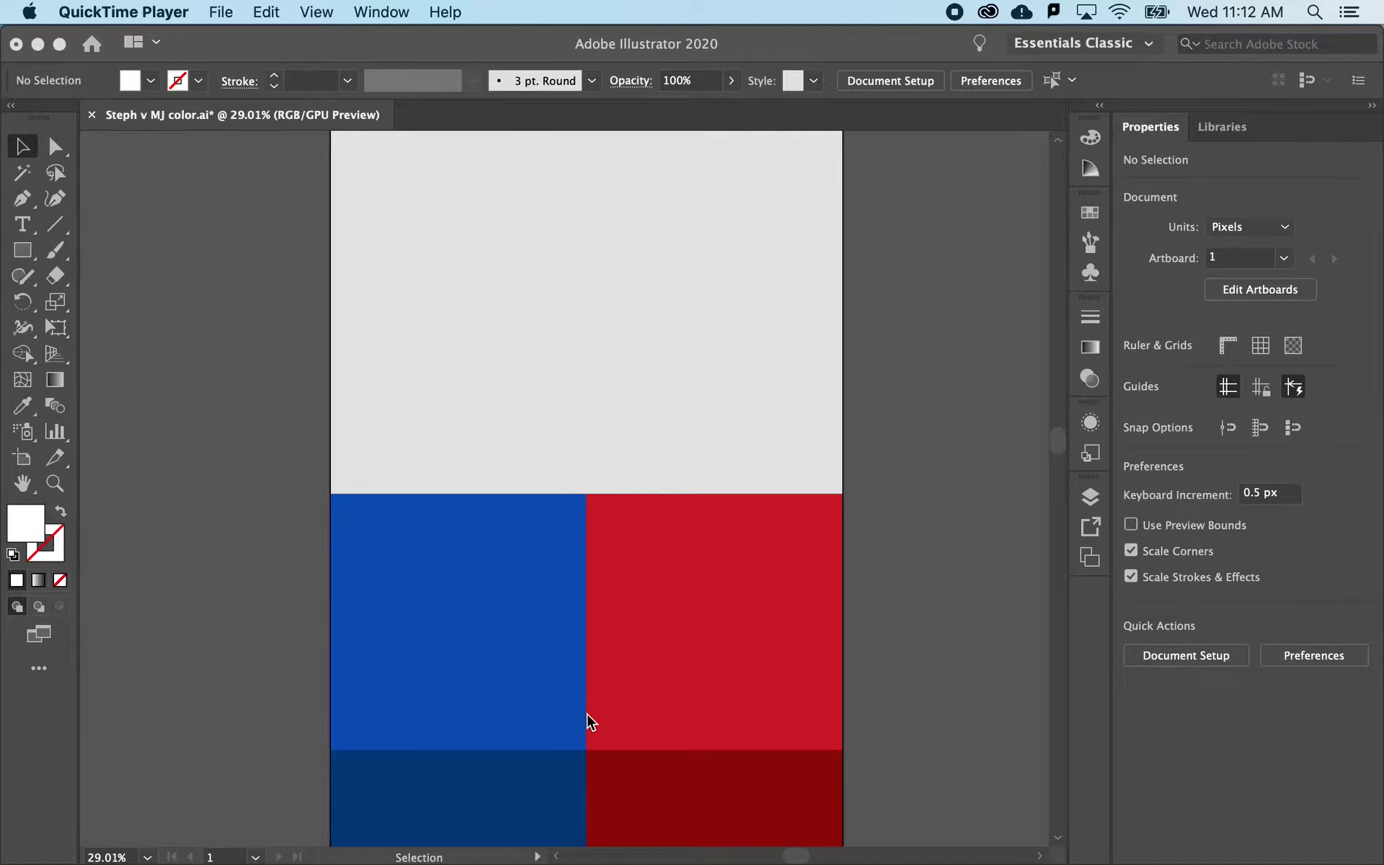
Draw a square on the pasteboard left of the artboard.
{"action": "scroll", "coordinate": [590, 721], "scroll_direction": "down", "scroll_amount": 2}
{"action": "scroll", "coordinate": [590, 721], "scroll_direction": "left", "scroll_amount": 1}
{"action": "scroll", "coordinate": [590, 721], "scroll_direction": "down", "scroll_amount": 1}
{"action": "scroll", "coordinate": [590, 721], "scroll_direction": "left", "scroll_amount": 1}
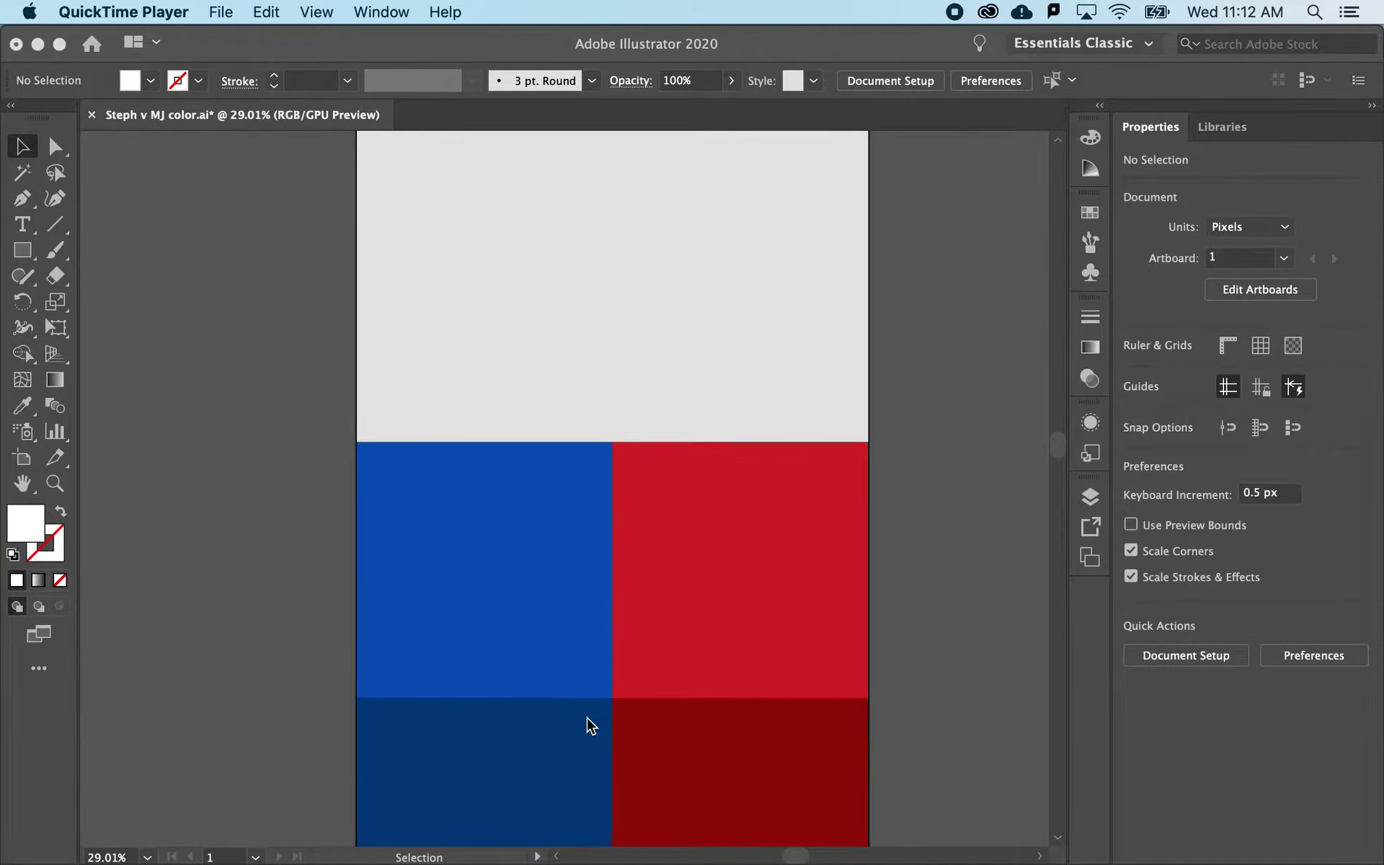
{"action": "scroll", "coordinate": [589, 724], "scroll_direction": "up", "scroll_amount": 1}
{"action": "scroll", "coordinate": [589, 724], "scroll_direction": "left", "scroll_amount": 1}
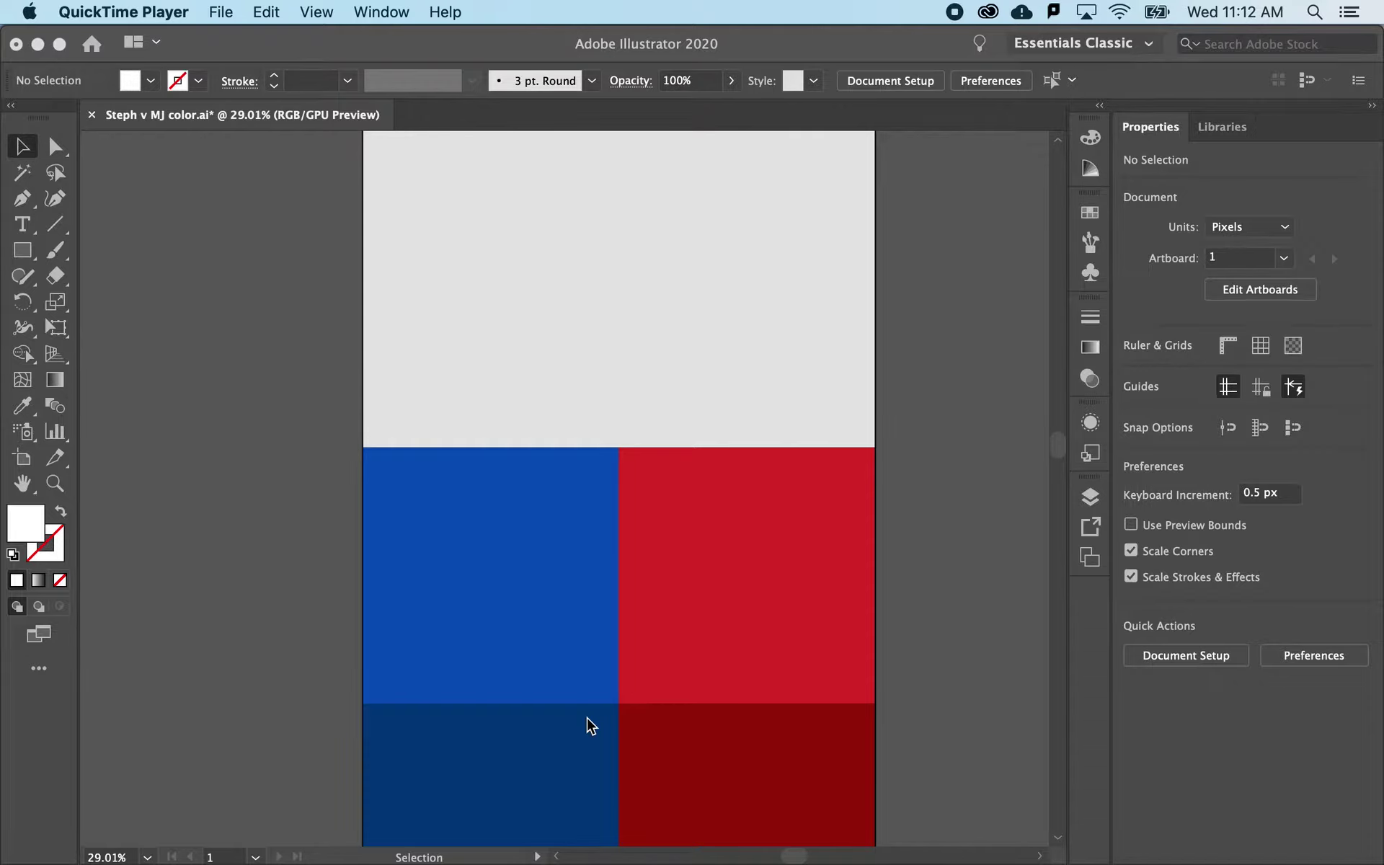
{"action": "scroll", "coordinate": [587, 717], "scroll_direction": "right", "scroll_amount": 15}
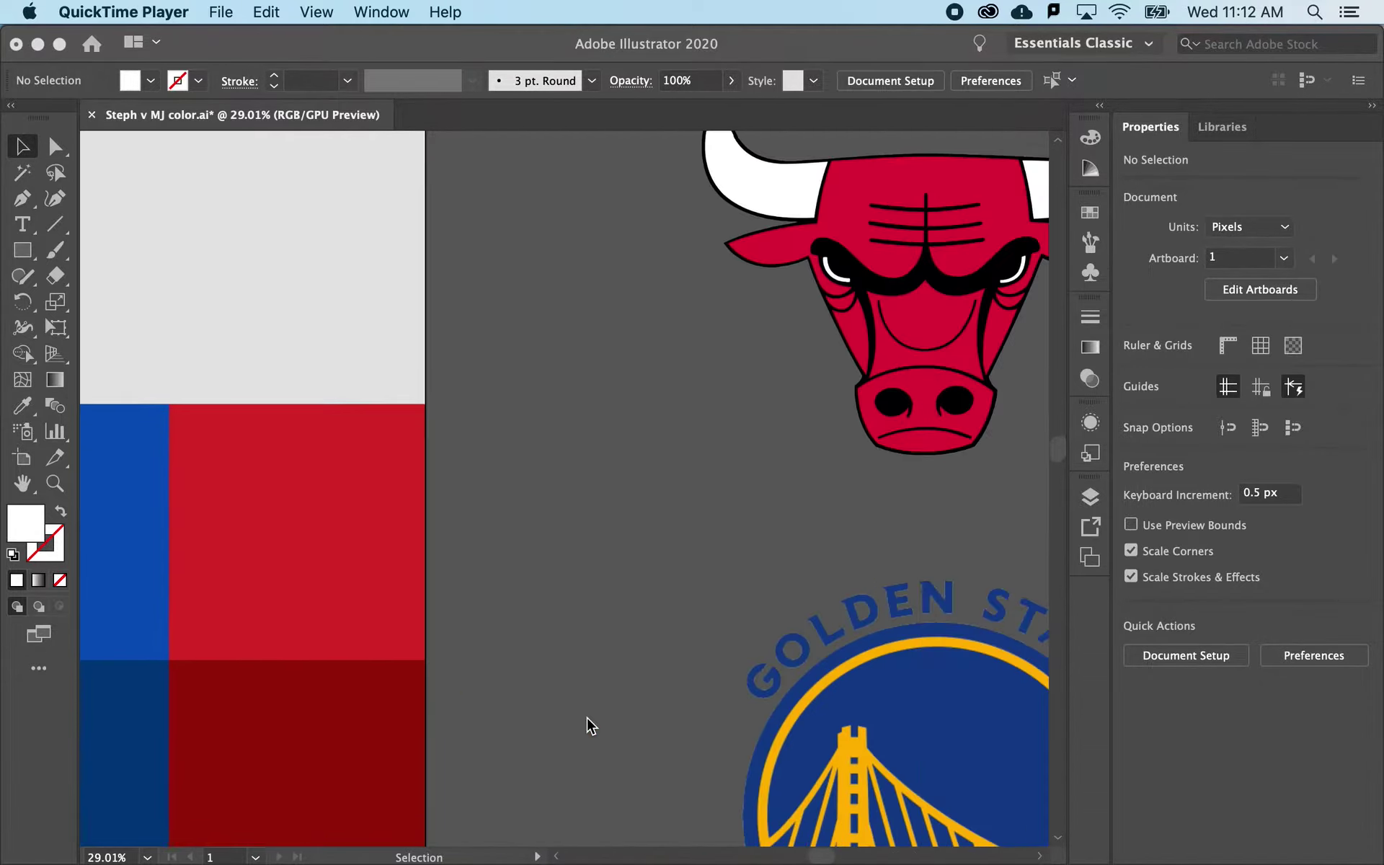
{"action": "scroll", "coordinate": [586, 716], "scroll_direction": "up", "scroll_amount": 2}
{"action": "scroll", "coordinate": [587, 716], "scroll_direction": "down", "scroll_amount": 4}
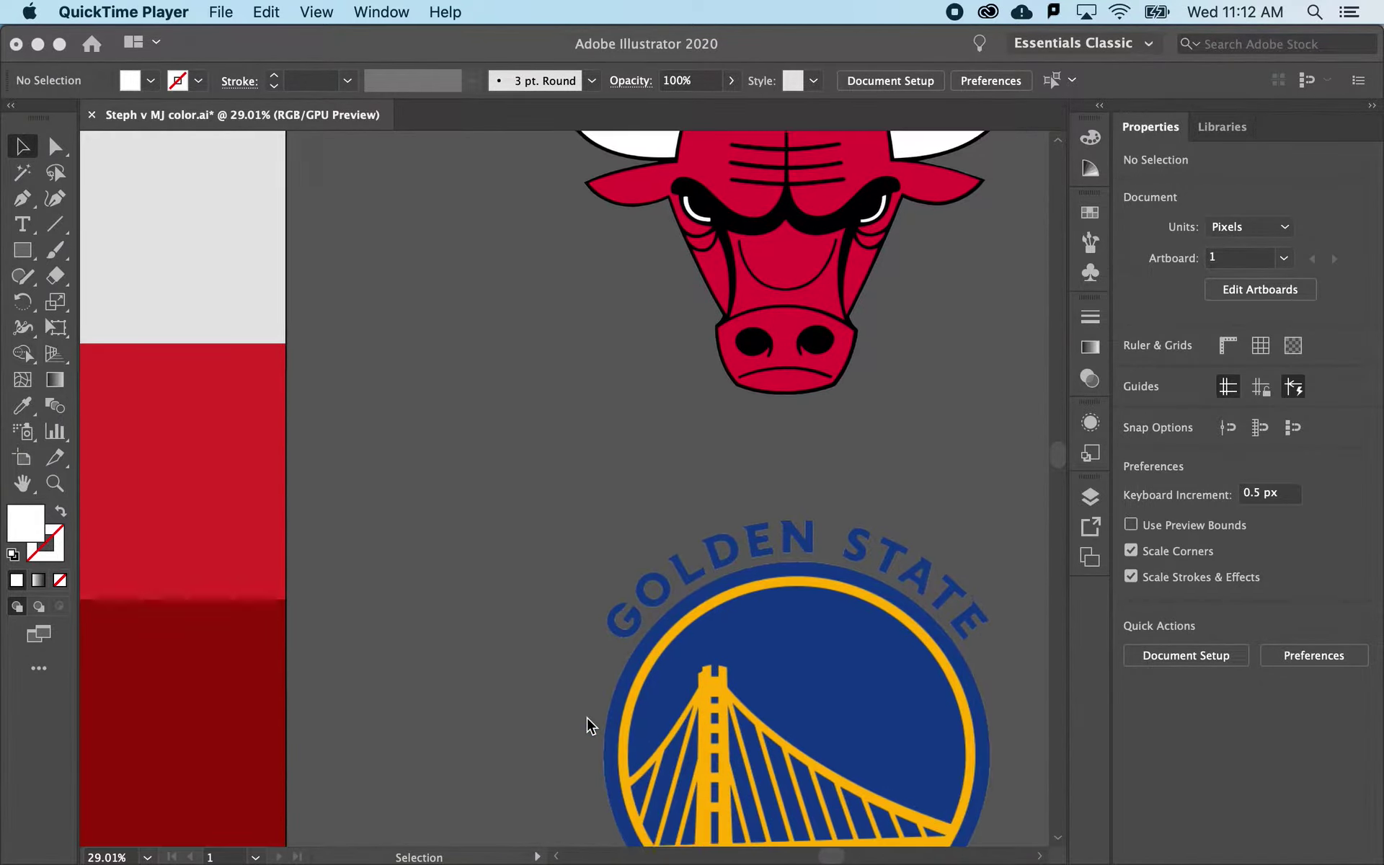
{"action": "scroll", "coordinate": [587, 717], "scroll_direction": "left", "scroll_amount": 10}
{"action": "scroll", "coordinate": [587, 717], "scroll_direction": "up", "scroll_amount": 1}
{"action": "scroll", "coordinate": [587, 717], "scroll_direction": "left", "scroll_amount": 9}
{"action": "scroll", "coordinate": [587, 717], "scroll_direction": "up", "scroll_amount": 2}
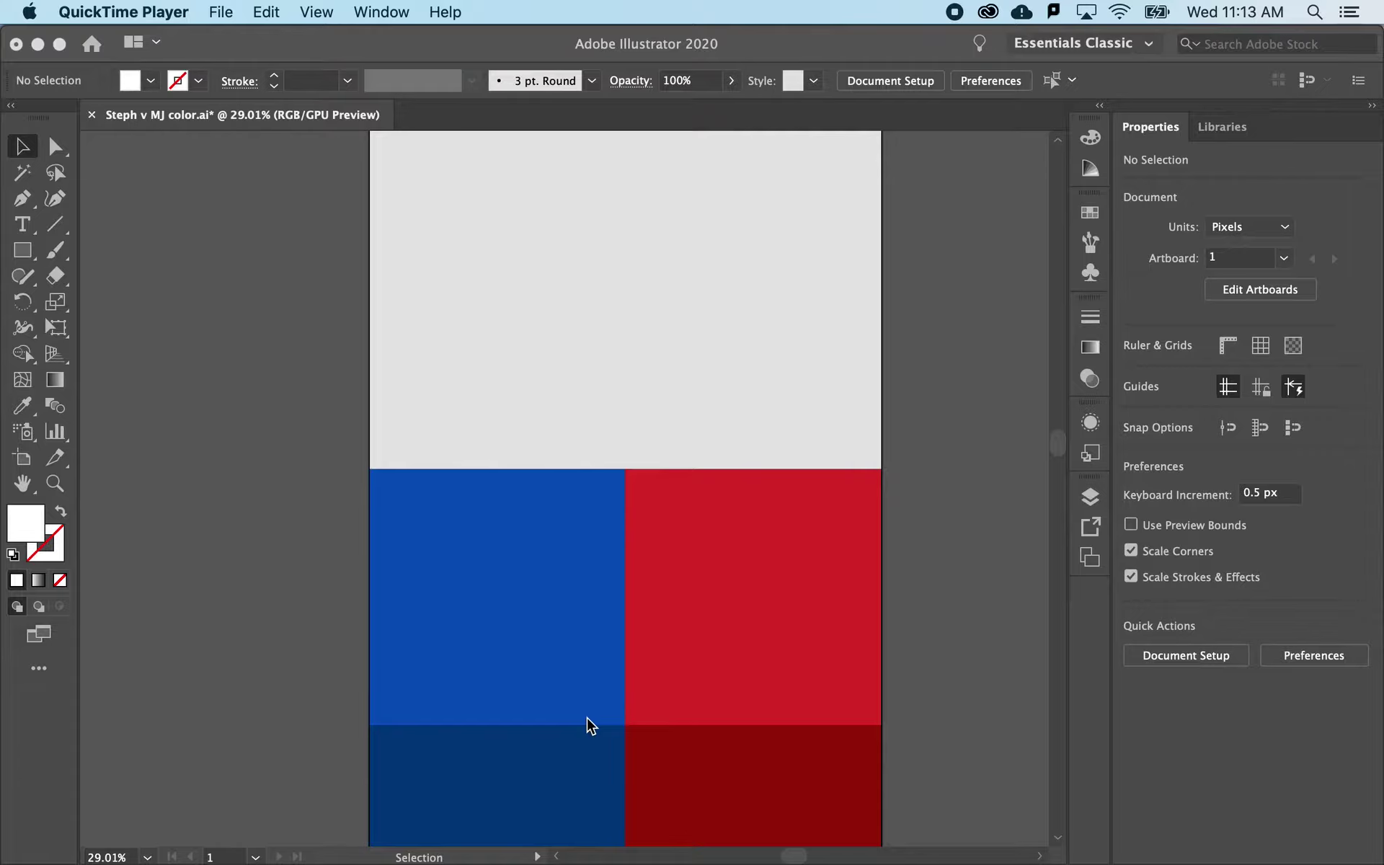
{"action": "left_click", "coordinate": [9, 254]}
{"action": "scroll", "coordinate": [367, 368], "scroll_direction": "left", "scroll_amount": 3}
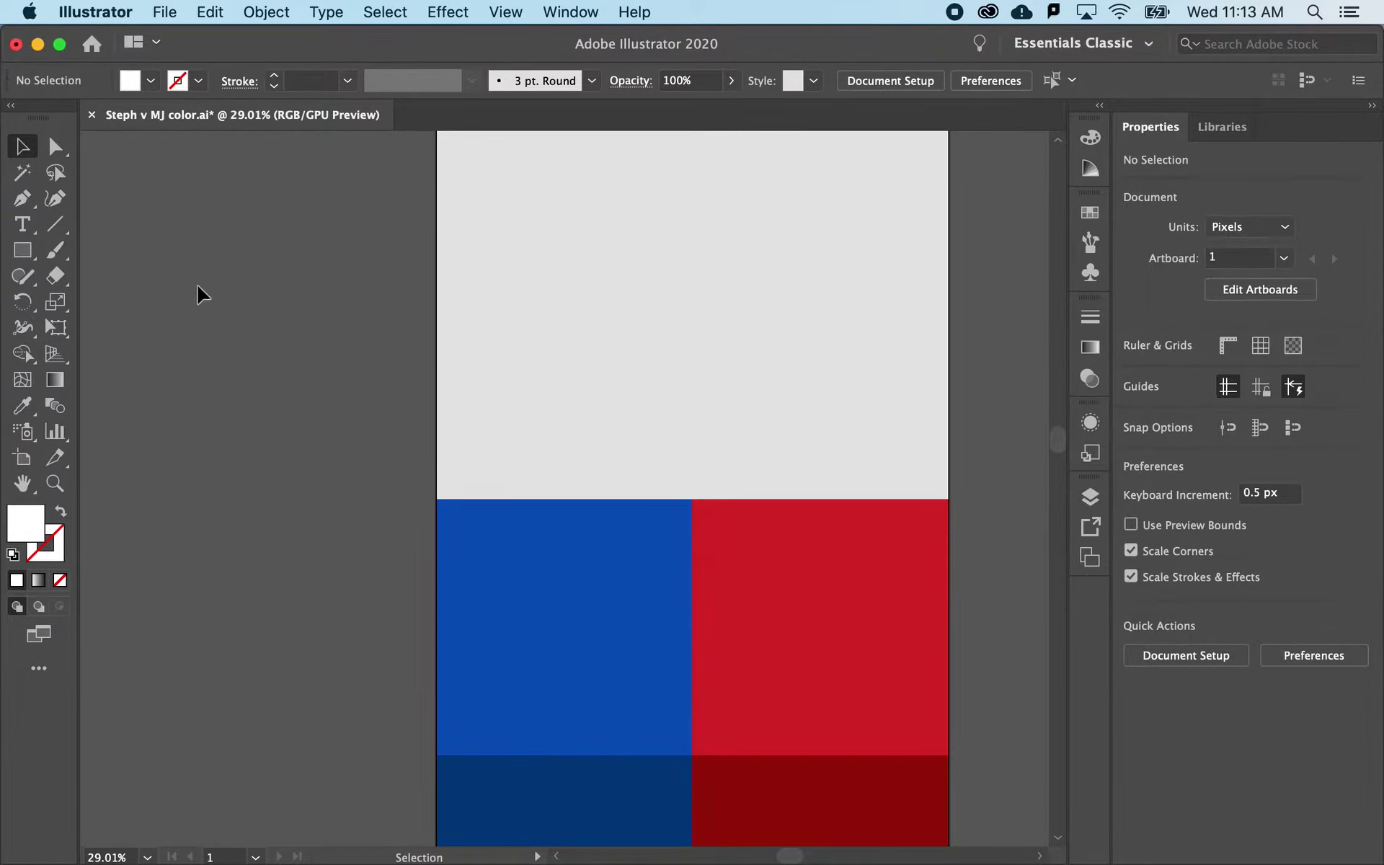
{"action": "left_click", "coordinate": [22, 250]}
{"action": "mouse_move", "coordinate": [210, 259]}
{"action": "left_mouse_down"}
{"action": "mouse_move", "coordinate": [332, 360]}
{"action": "mouse_move", "coordinate": [353, 400]}
{"action": "left_mouse_up"}
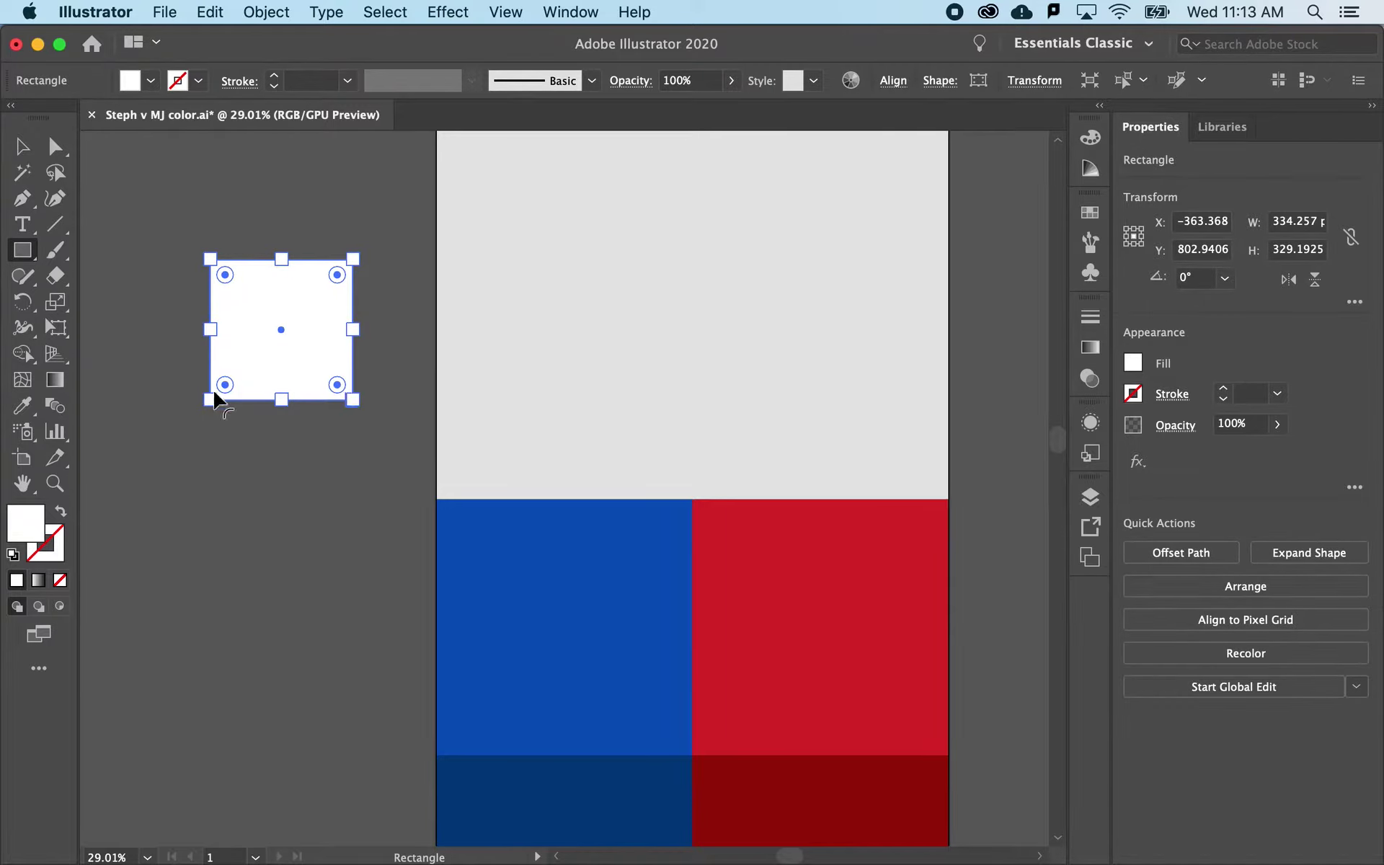
Fill the square with green #2D9E3A in the Color Picker.
{"action": "double_click", "coordinate": [24, 522]}
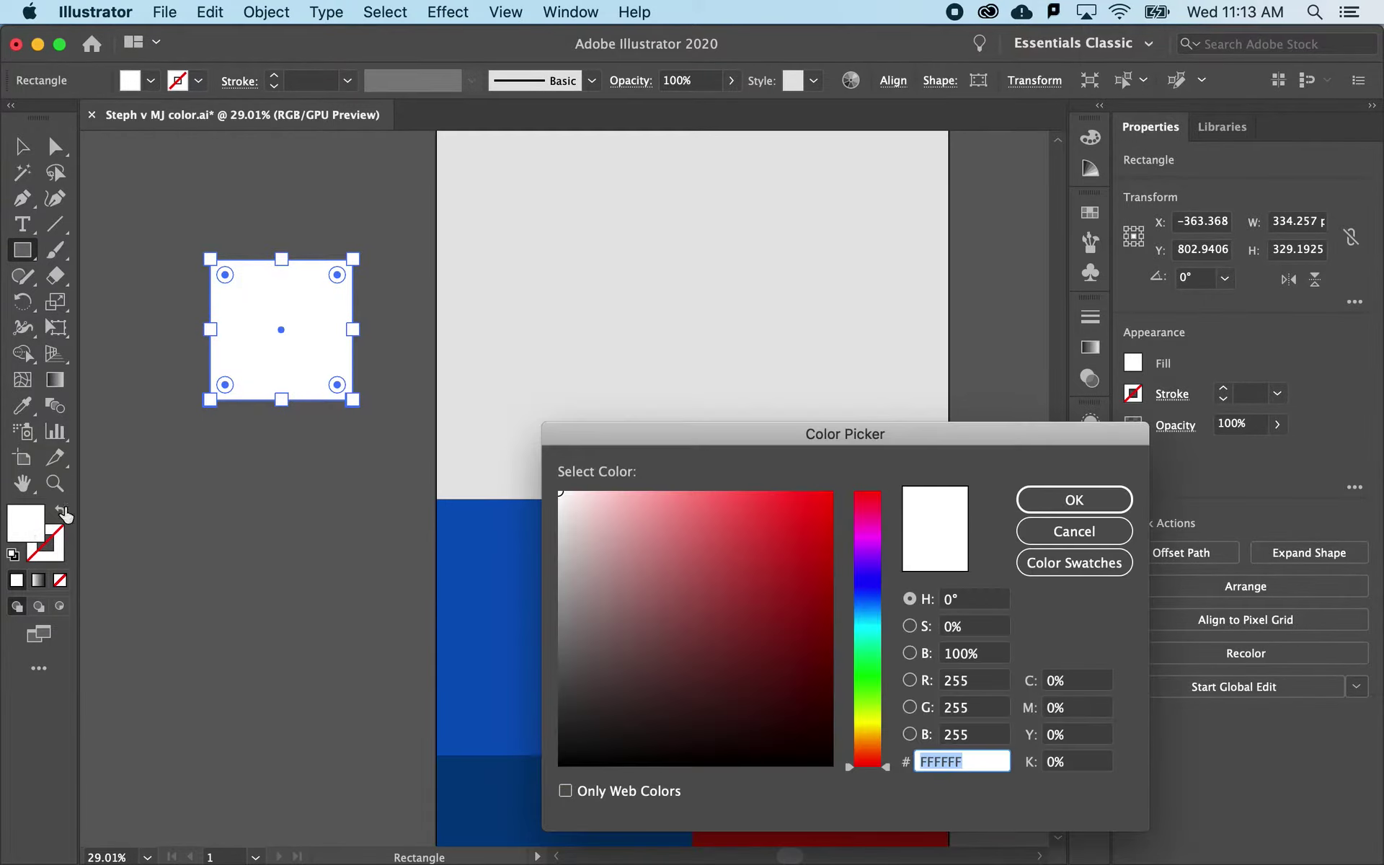
{"action": "left_click", "coordinate": [873, 681]}
{"action": "left_click", "coordinate": [781, 569]}
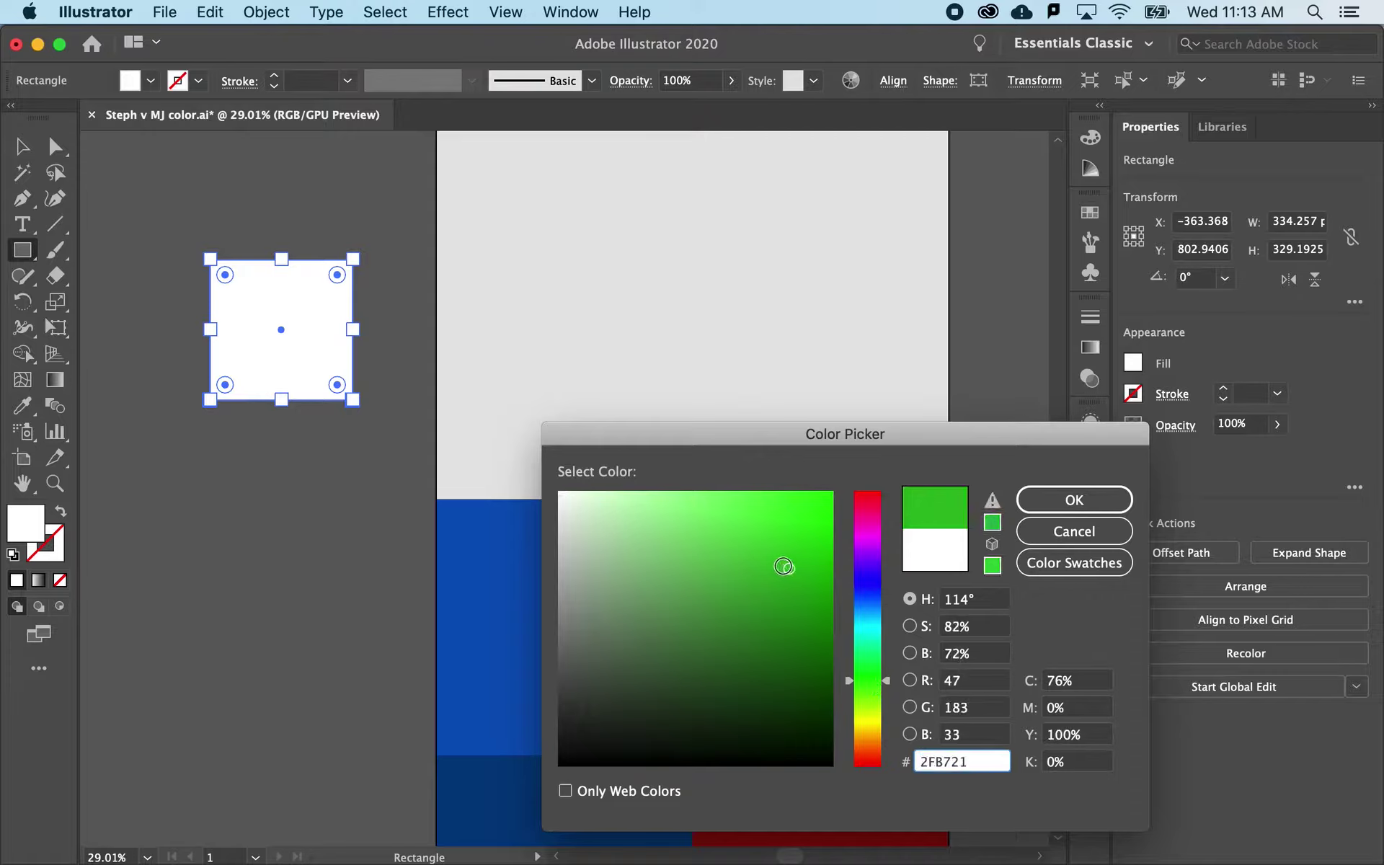
{"action": "mouse_move", "coordinate": [841, 678]}
{"action": "left_mouse_down"}
{"action": "mouse_move", "coordinate": [849, 692]}
{"action": "mouse_move", "coordinate": [846, 668]}
{"action": "left_mouse_up"}
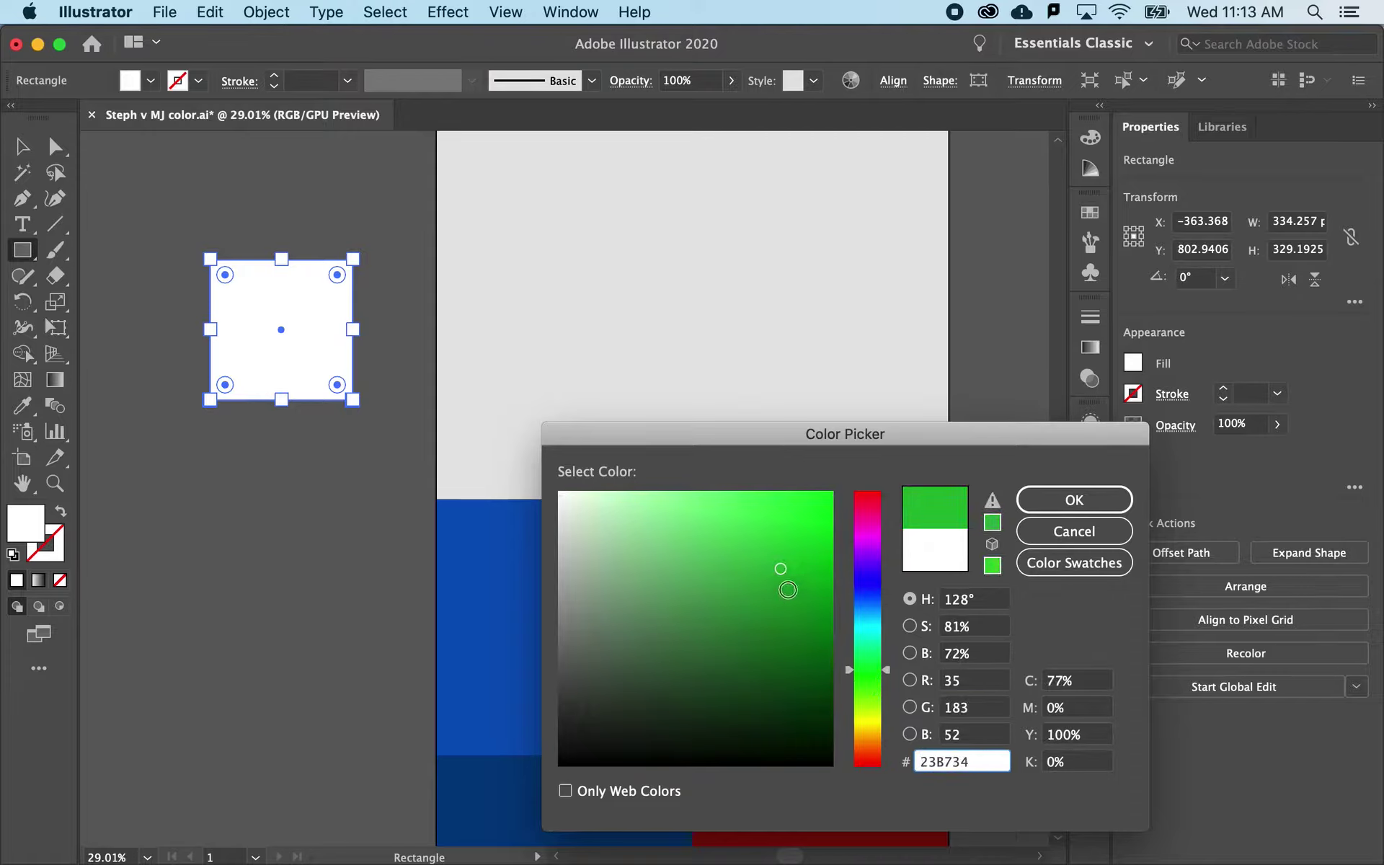
{"action": "left_click_drag", "start_coordinate": [785, 581], "coordinate": [783, 600]}
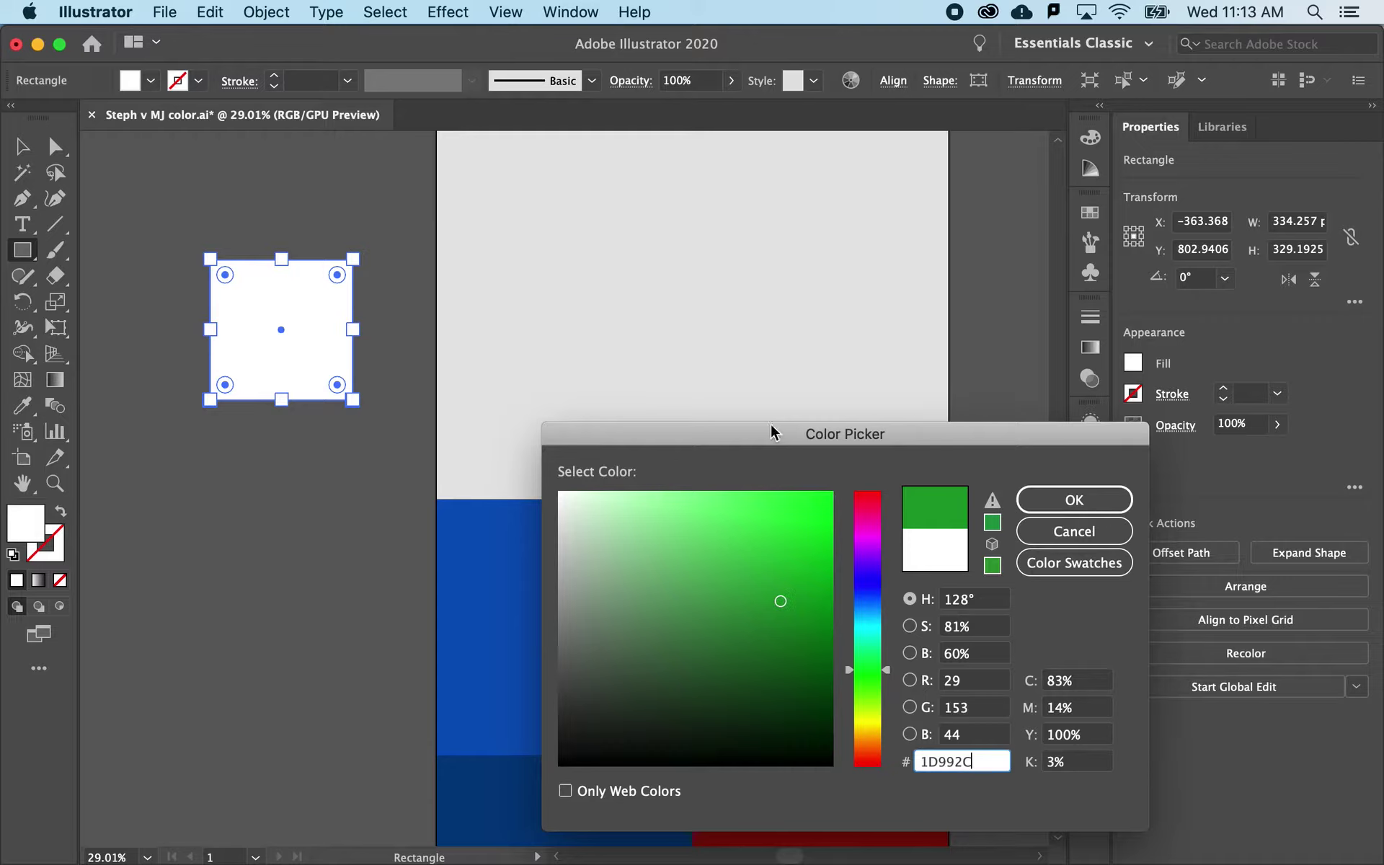
{"action": "mouse_move", "coordinate": [775, 603]}
{"action": "left_mouse_down"}
{"action": "mouse_move", "coordinate": [834, 469]}
{"action": "mouse_move", "coordinate": [747, 609]}
{"action": "mouse_move", "coordinate": [767, 599]}
{"action": "mouse_move", "coordinate": [772, 612]}
{"action": "mouse_move", "coordinate": [760, 596]}
{"action": "left_mouse_up"}
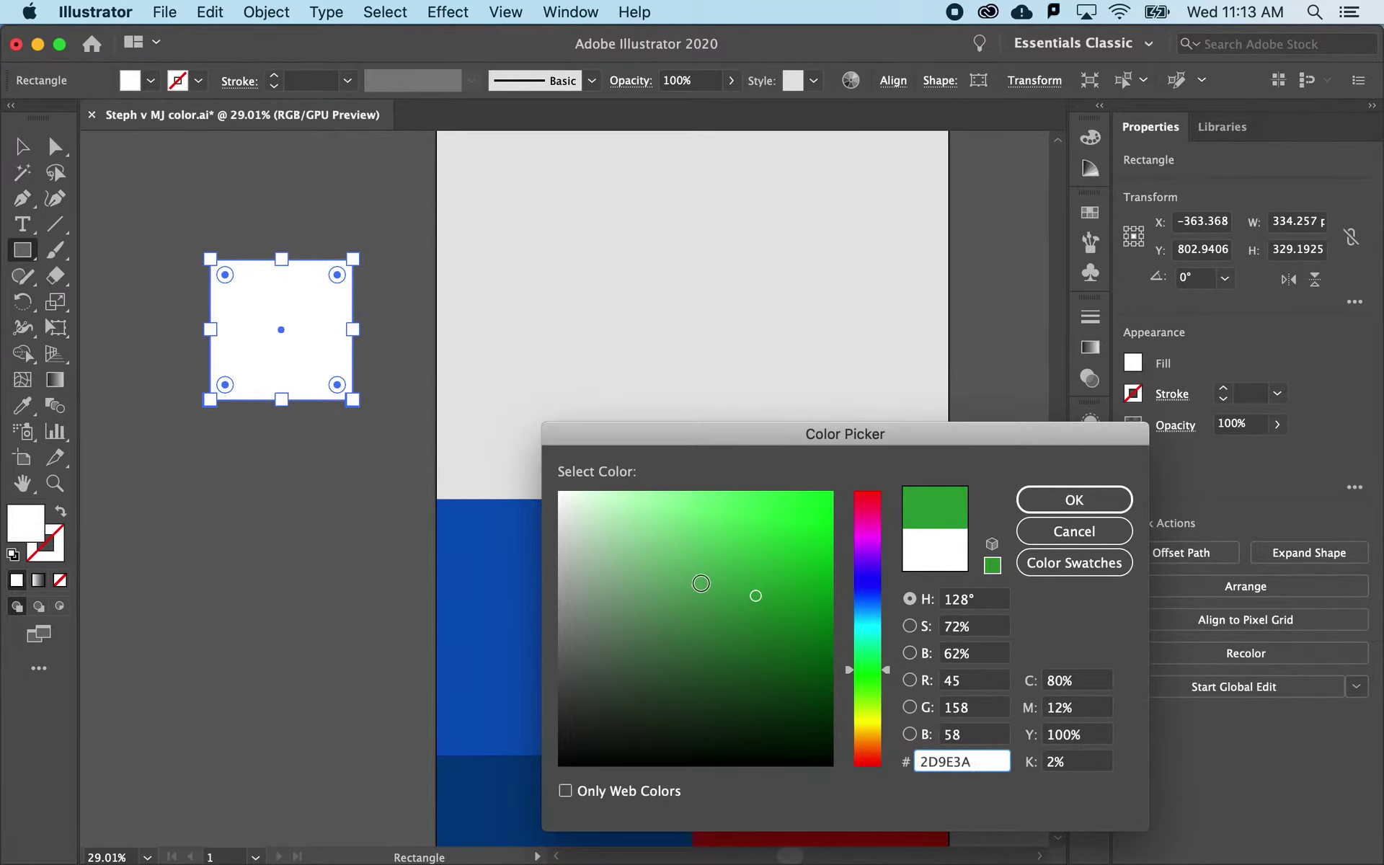
{"action": "left_click", "coordinate": [1042, 501]}
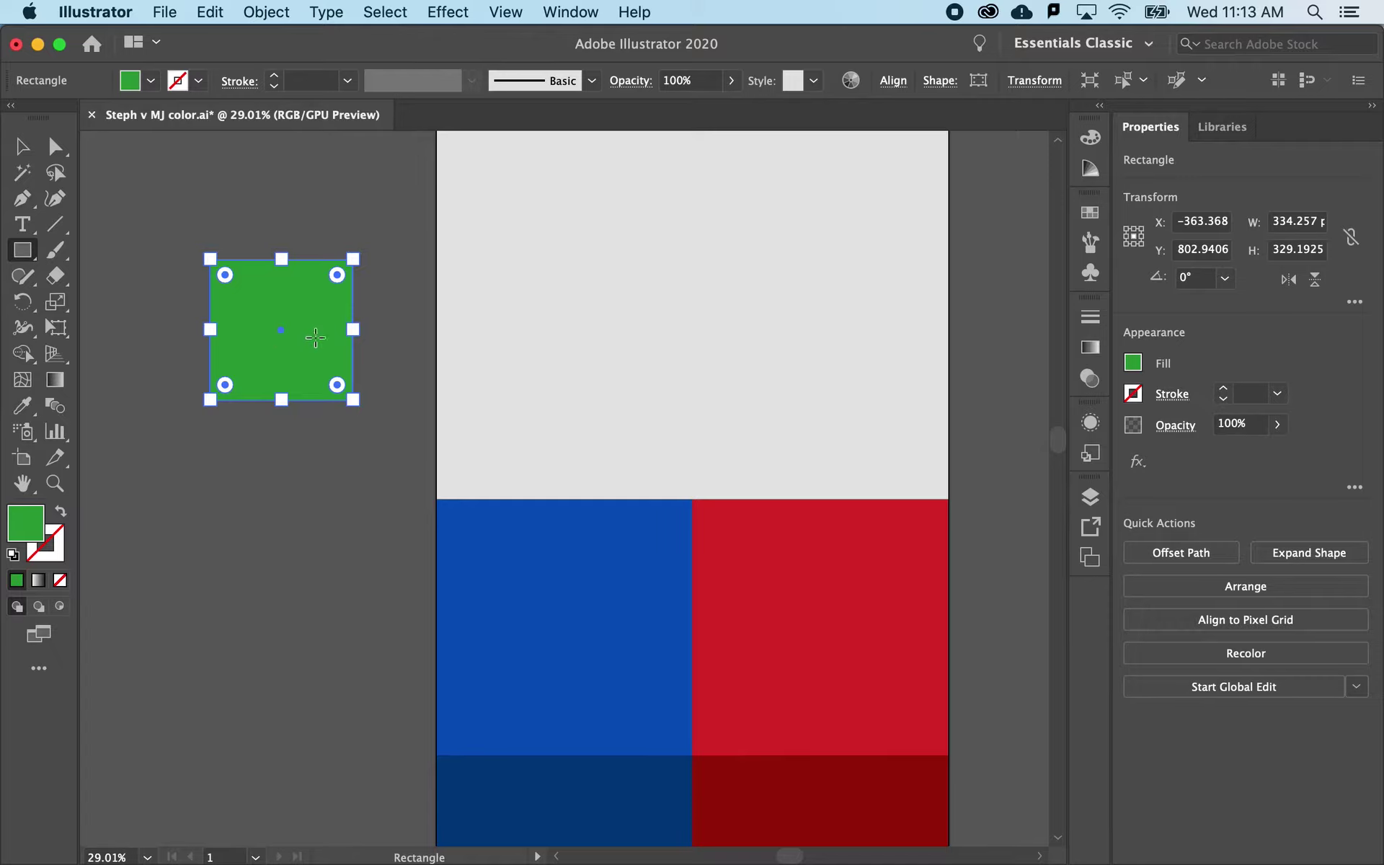
Open the Color Guide panel from the Window menu to show harmonies of the green.
{"action": "right_click", "coordinate": [1095, 176]}
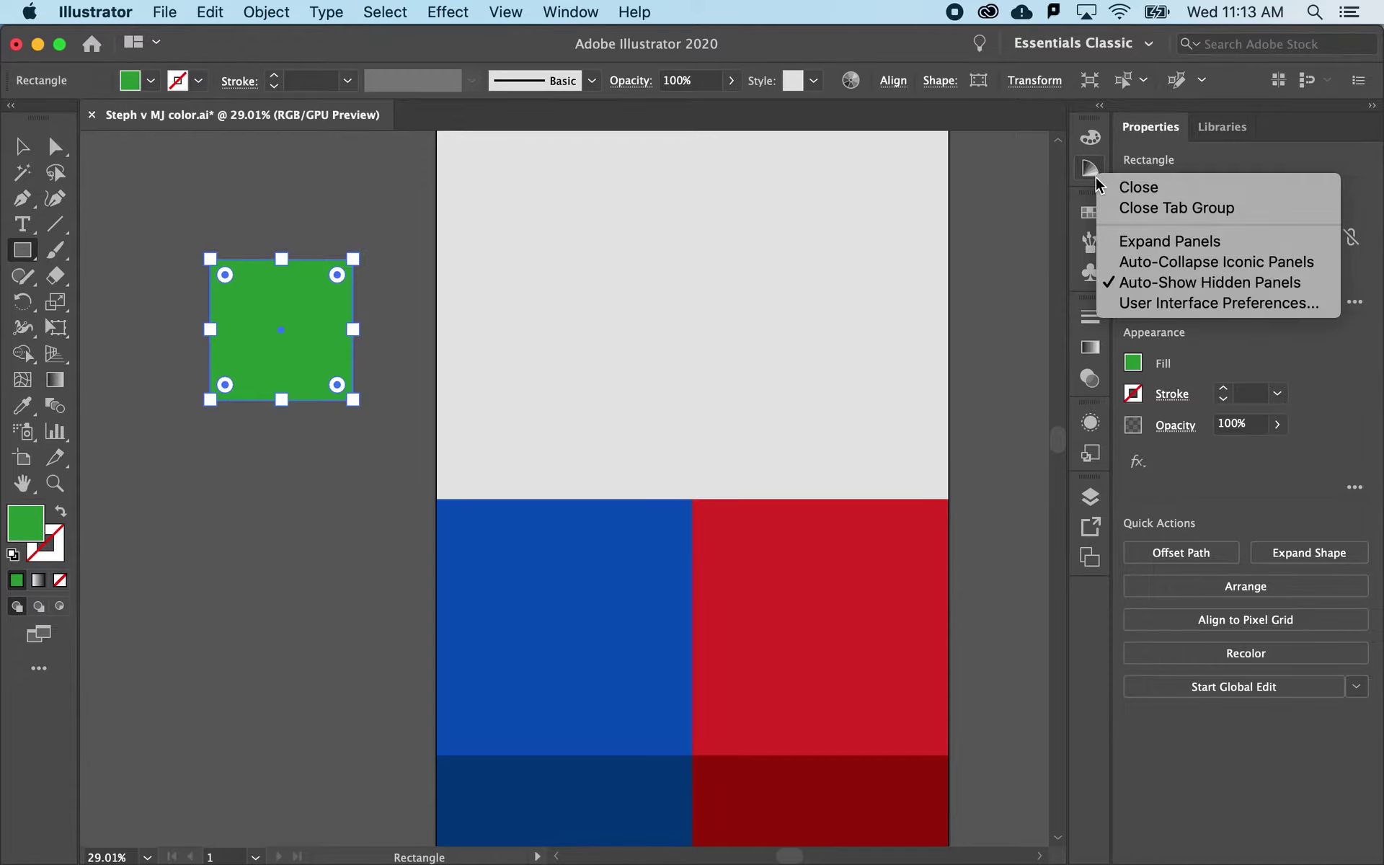
{"action": "left_click", "coordinate": [1095, 175]}
{"action": "left_click", "coordinate": [1091, 173]}
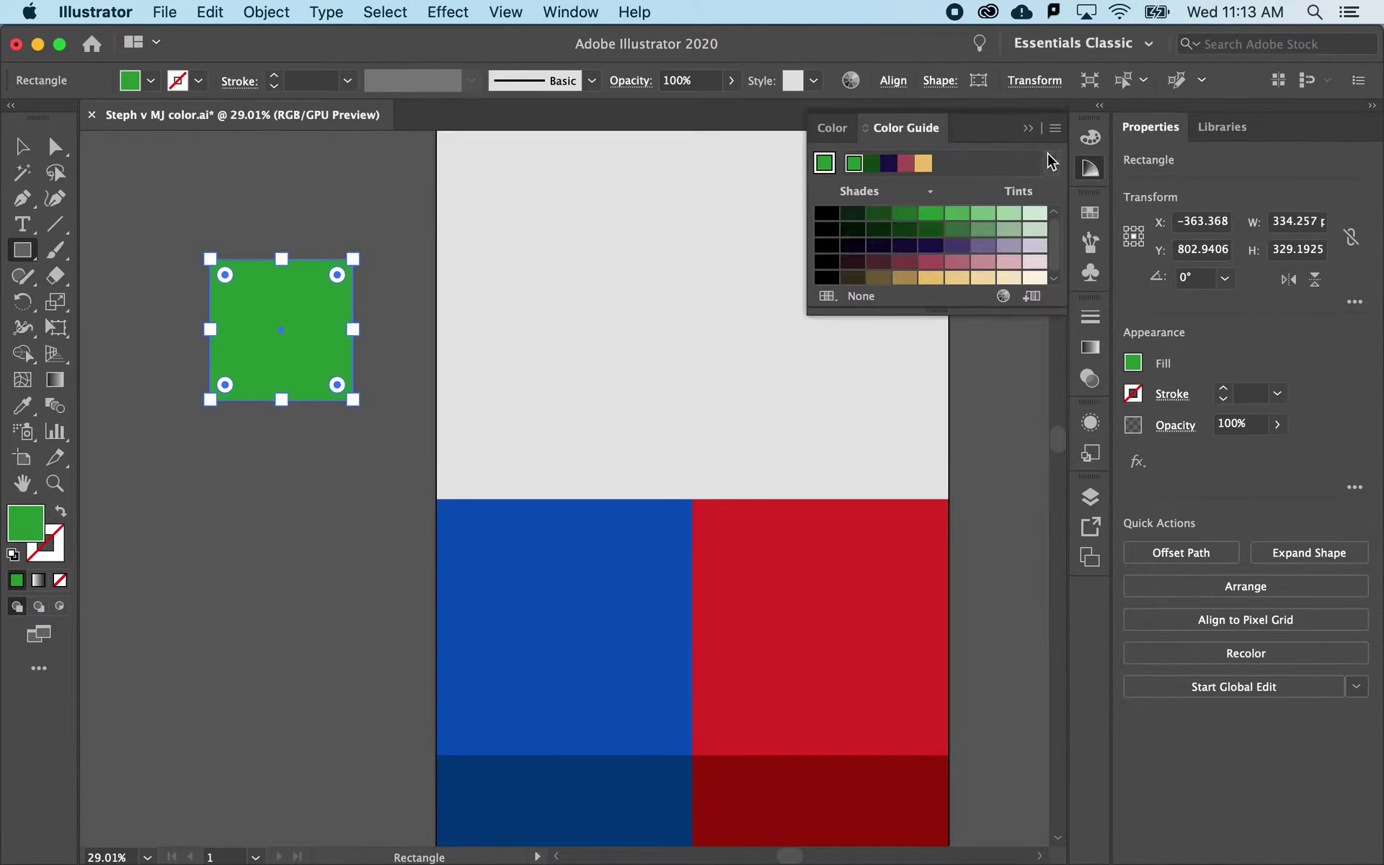
{"action": "left_click", "coordinate": [1089, 173]}
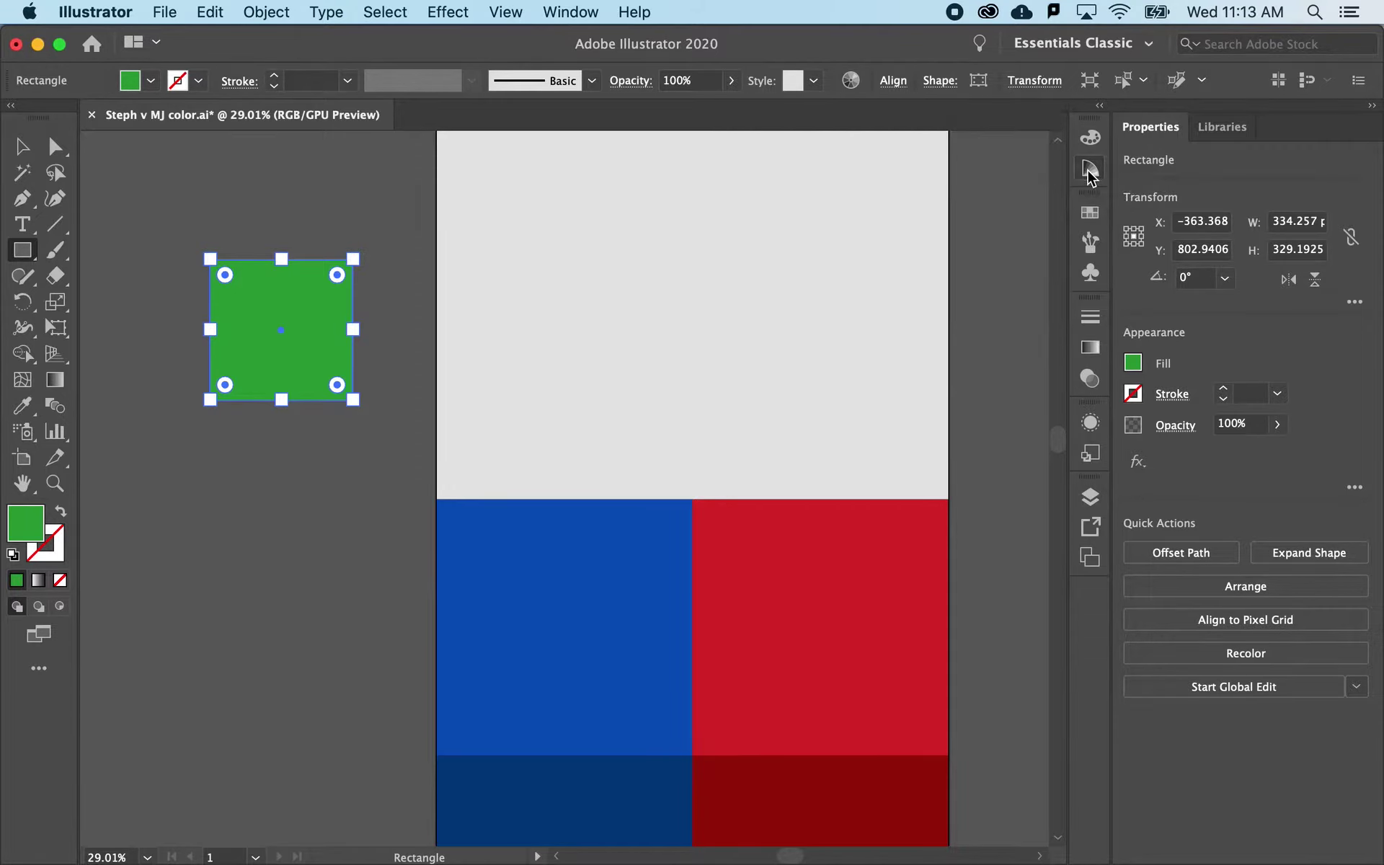
{"action": "left_click", "coordinate": [574, 14]}
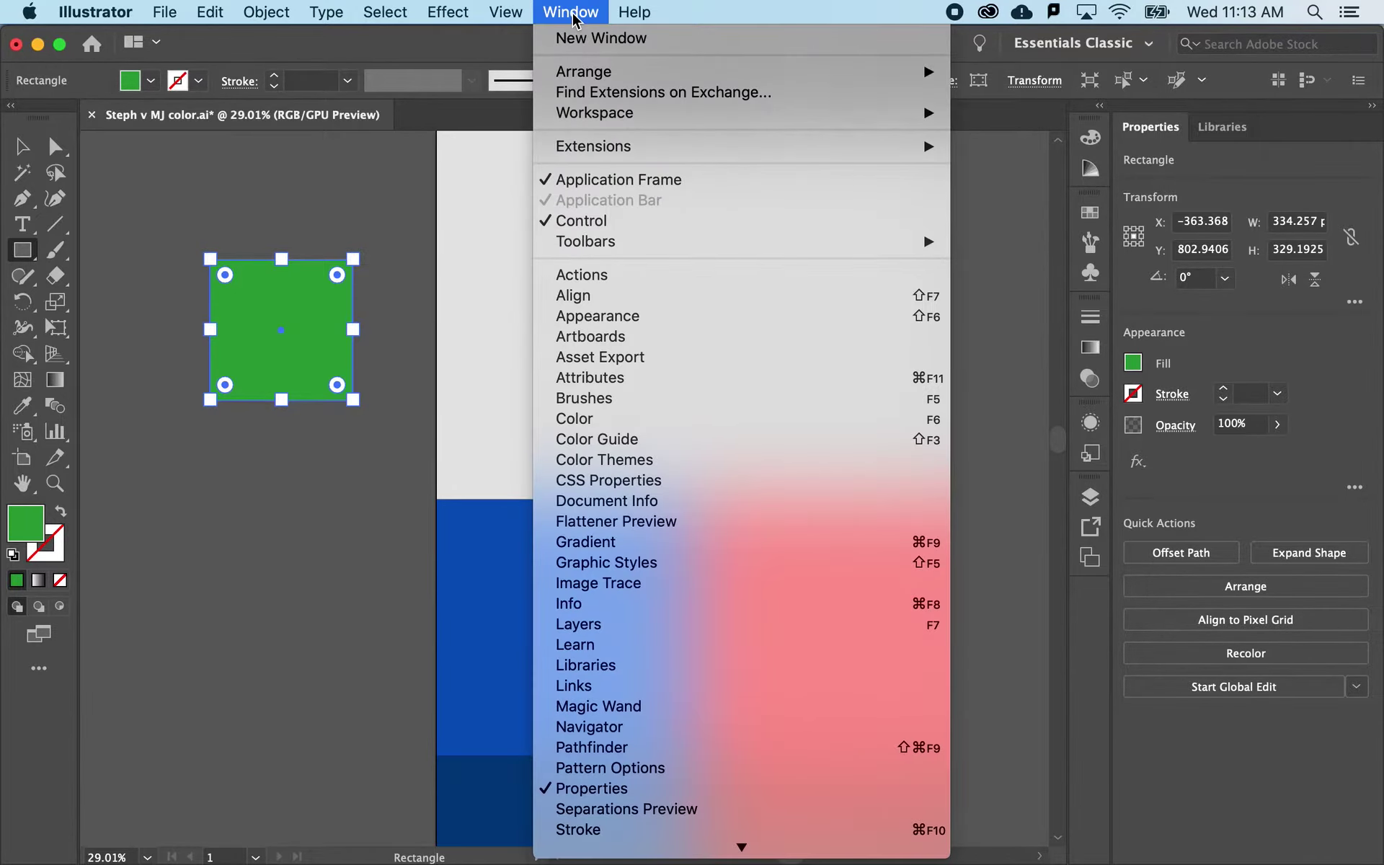
{"action": "left_click", "coordinate": [668, 441]}
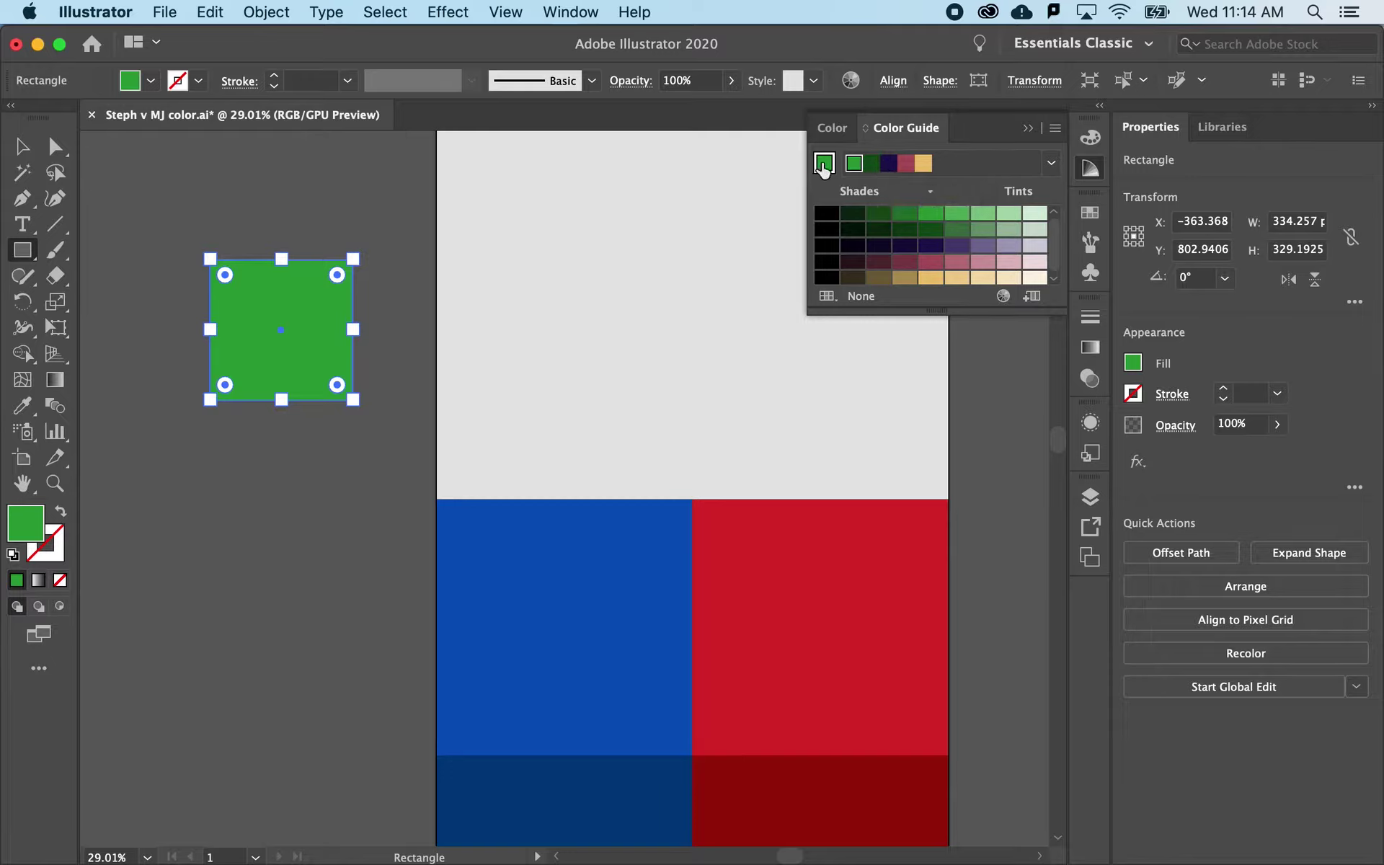
Choose Right Complement from the Color Guide's Harmony Rules list.
{"action": "left_click", "coordinate": [1051, 165]}
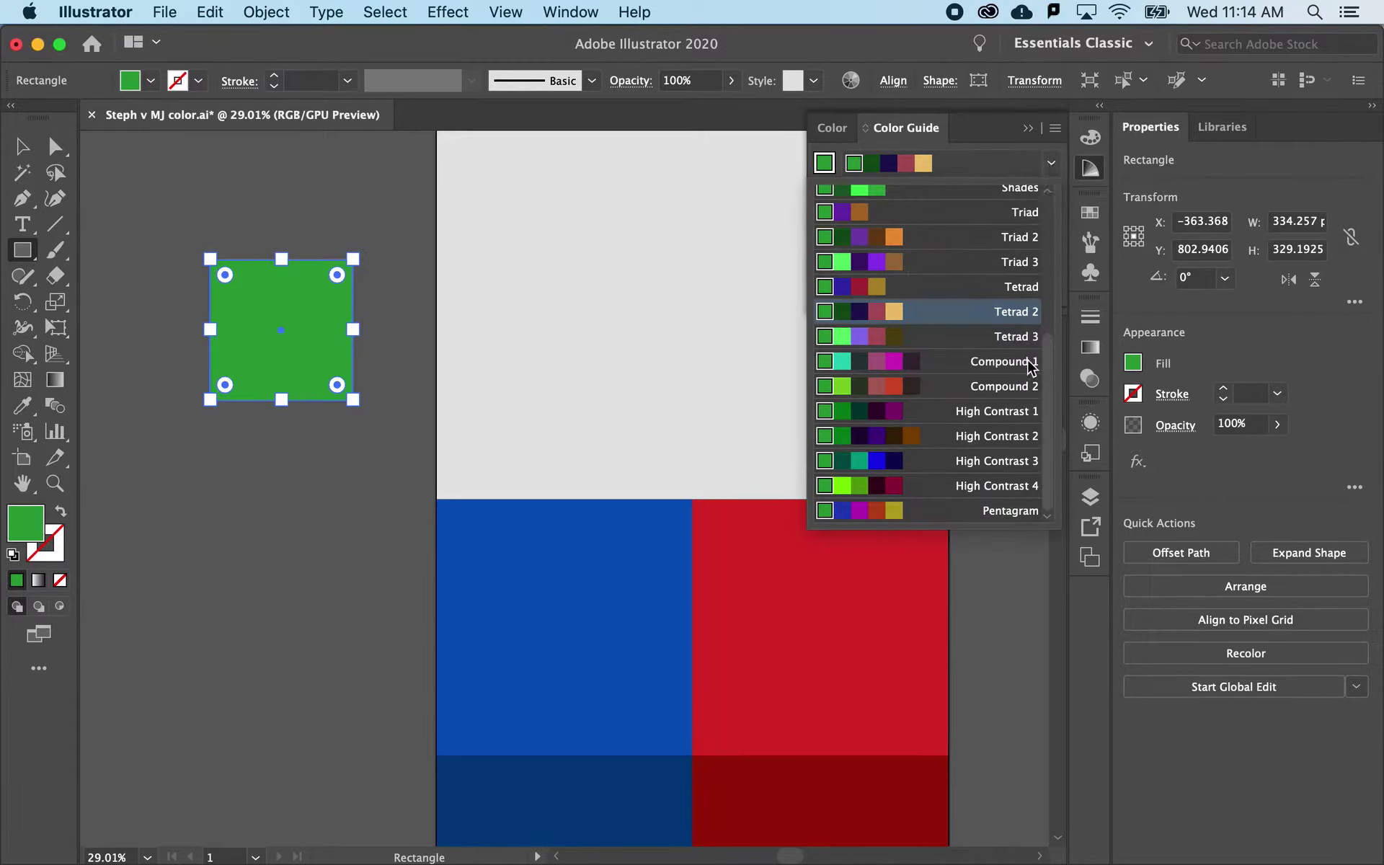
{"action": "left_click_drag", "start_coordinate": [1048, 387], "coordinate": [1043, 238]}
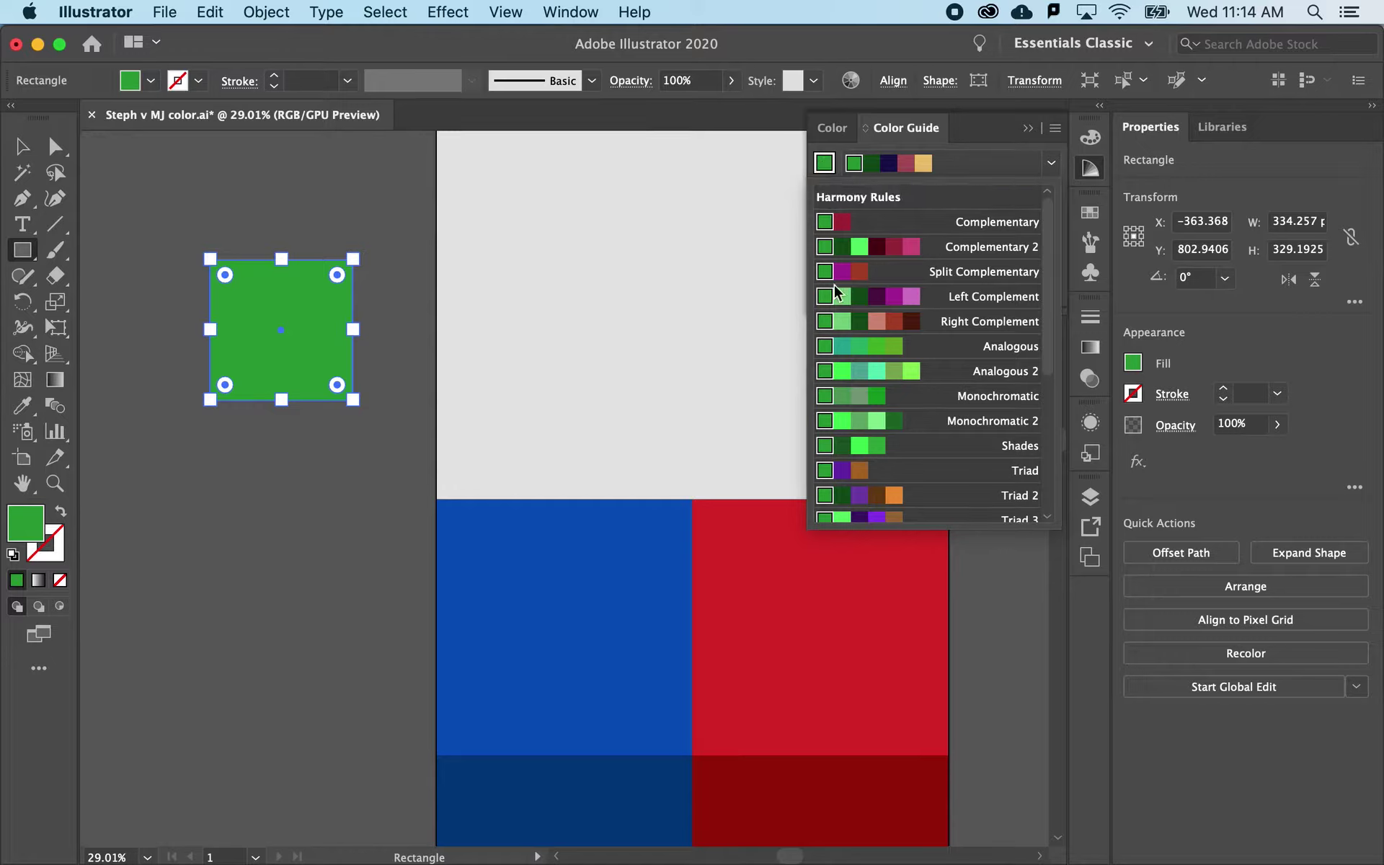
{"action": "left_click_drag", "start_coordinate": [1050, 267], "coordinate": [1037, 408]}
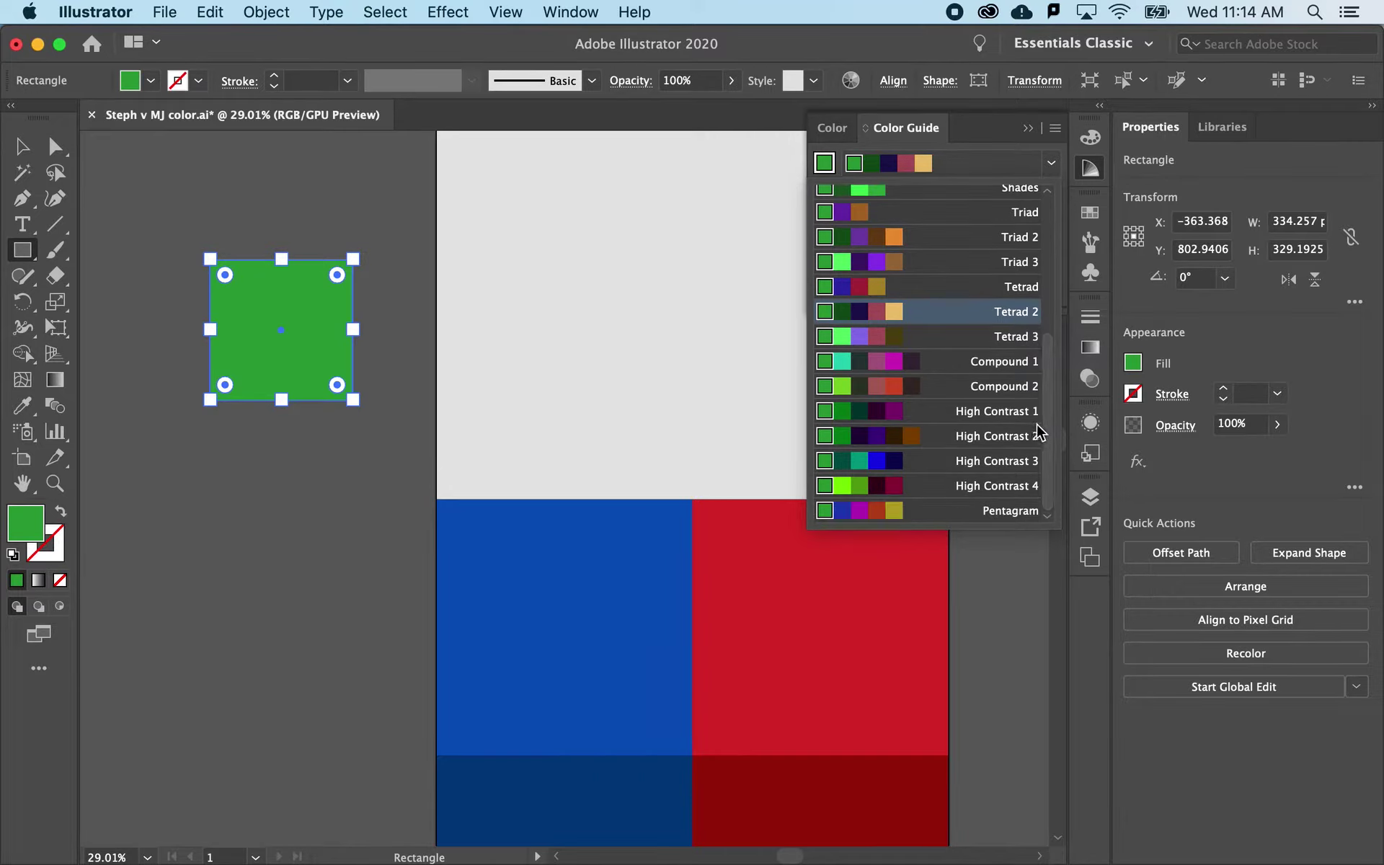
{"action": "left_click_drag", "start_coordinate": [1044, 426], "coordinate": [1052, 280]}
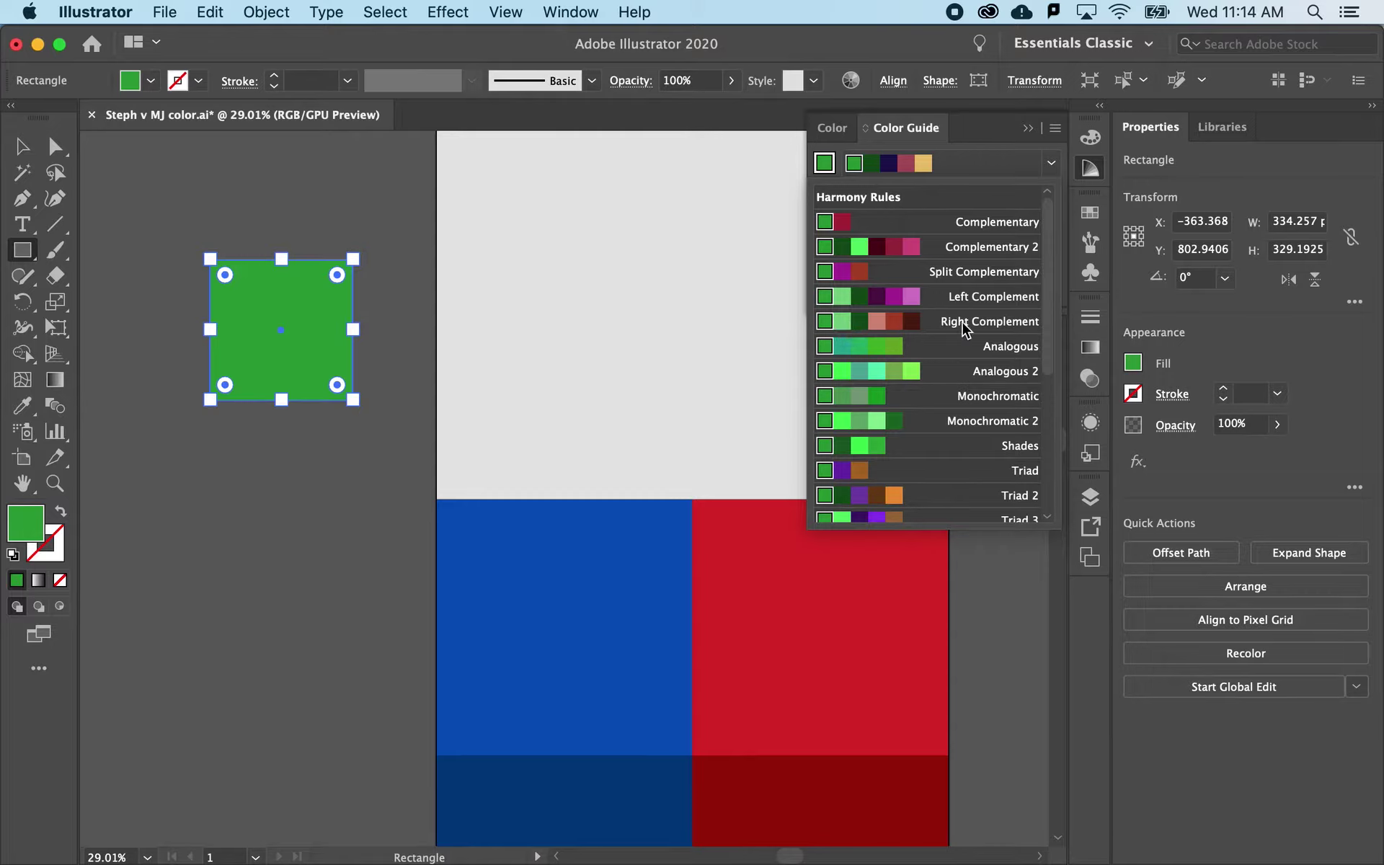
{"action": "left_click", "coordinate": [990, 325]}
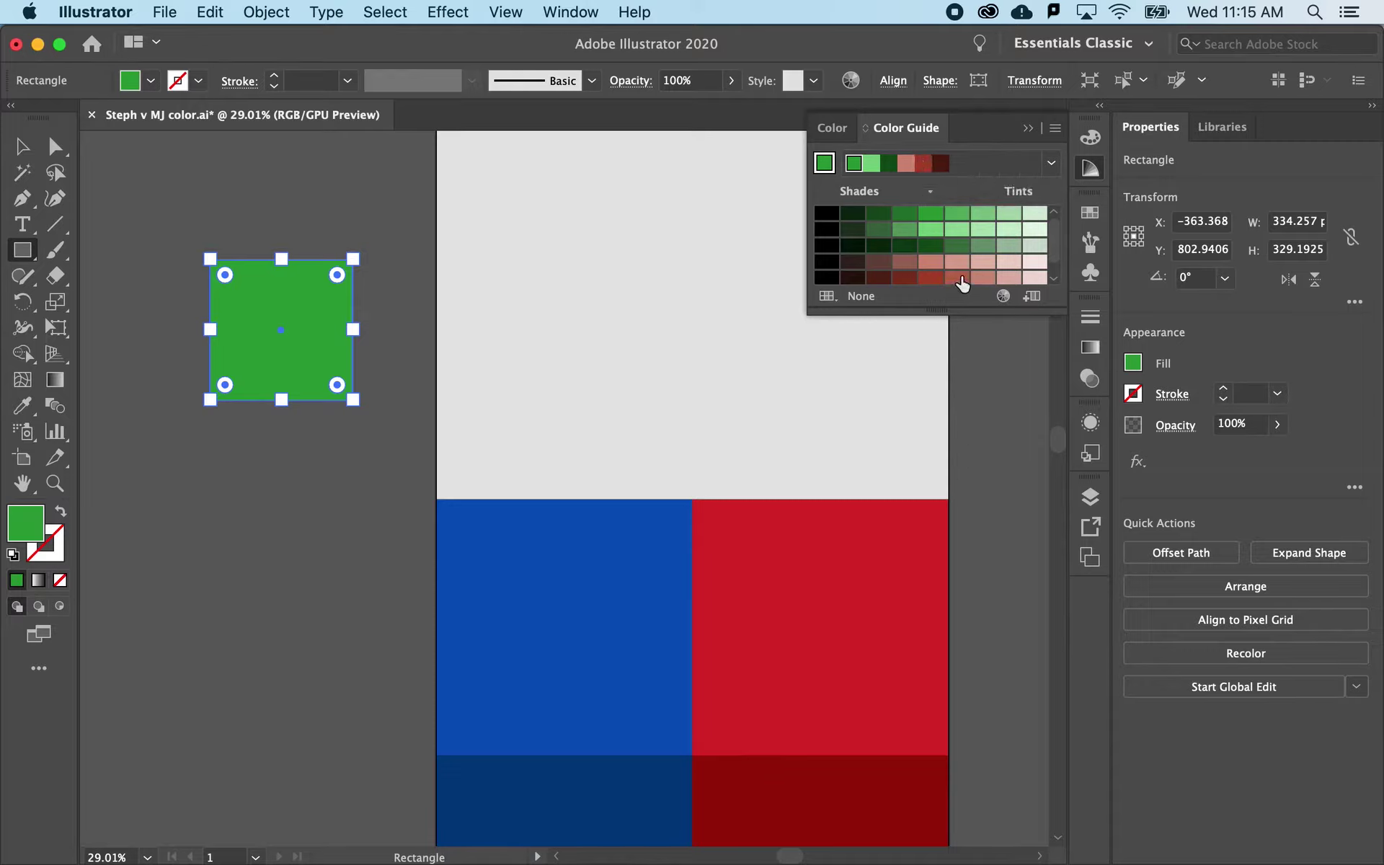
Save the Right Complement colours as a swatch group and view it in Swatches.
{"action": "left_click", "coordinate": [1033, 297]}
{"action": "left_click", "coordinate": [1089, 213]}
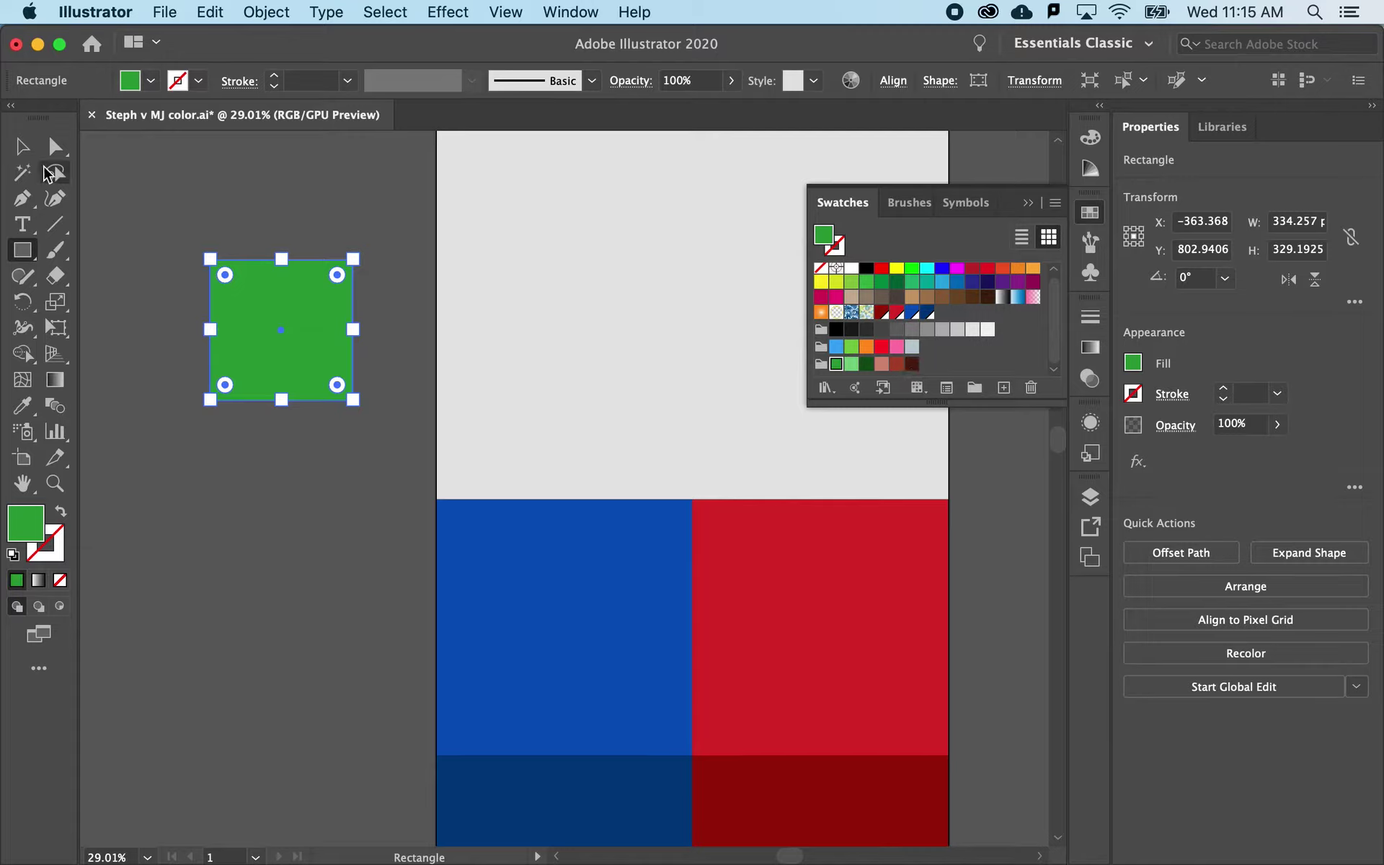
Deselect the square, scroll to the logos and select the Warriors logo.
{"action": "left_click", "coordinate": [22, 146]}
{"action": "left_click", "coordinate": [340, 213]}
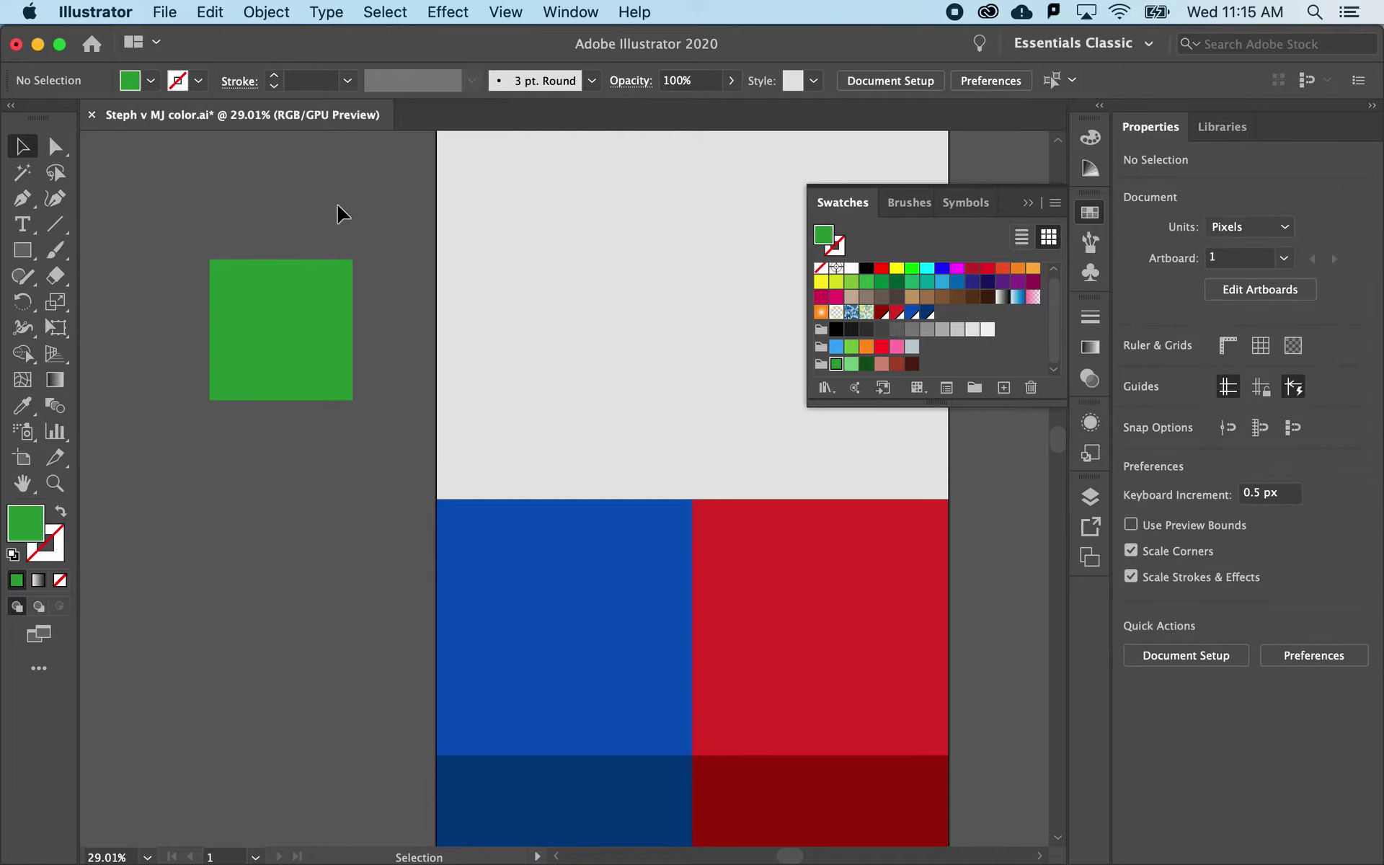
{"action": "scroll", "coordinate": [340, 213], "scroll_direction": "right", "scroll_amount": 10}
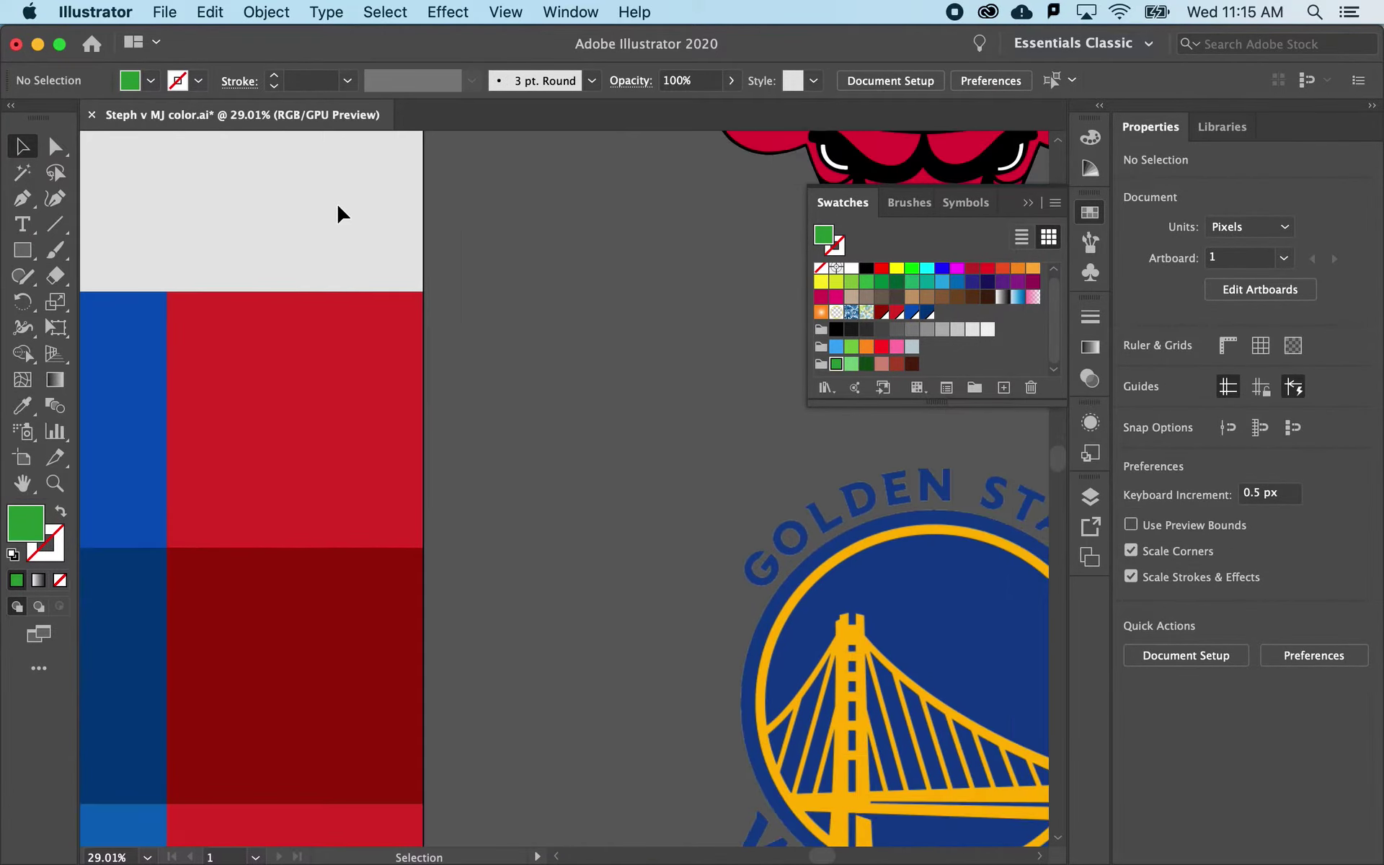
{"action": "scroll", "coordinate": [338, 215], "scroll_direction": "down", "scroll_amount": 2}
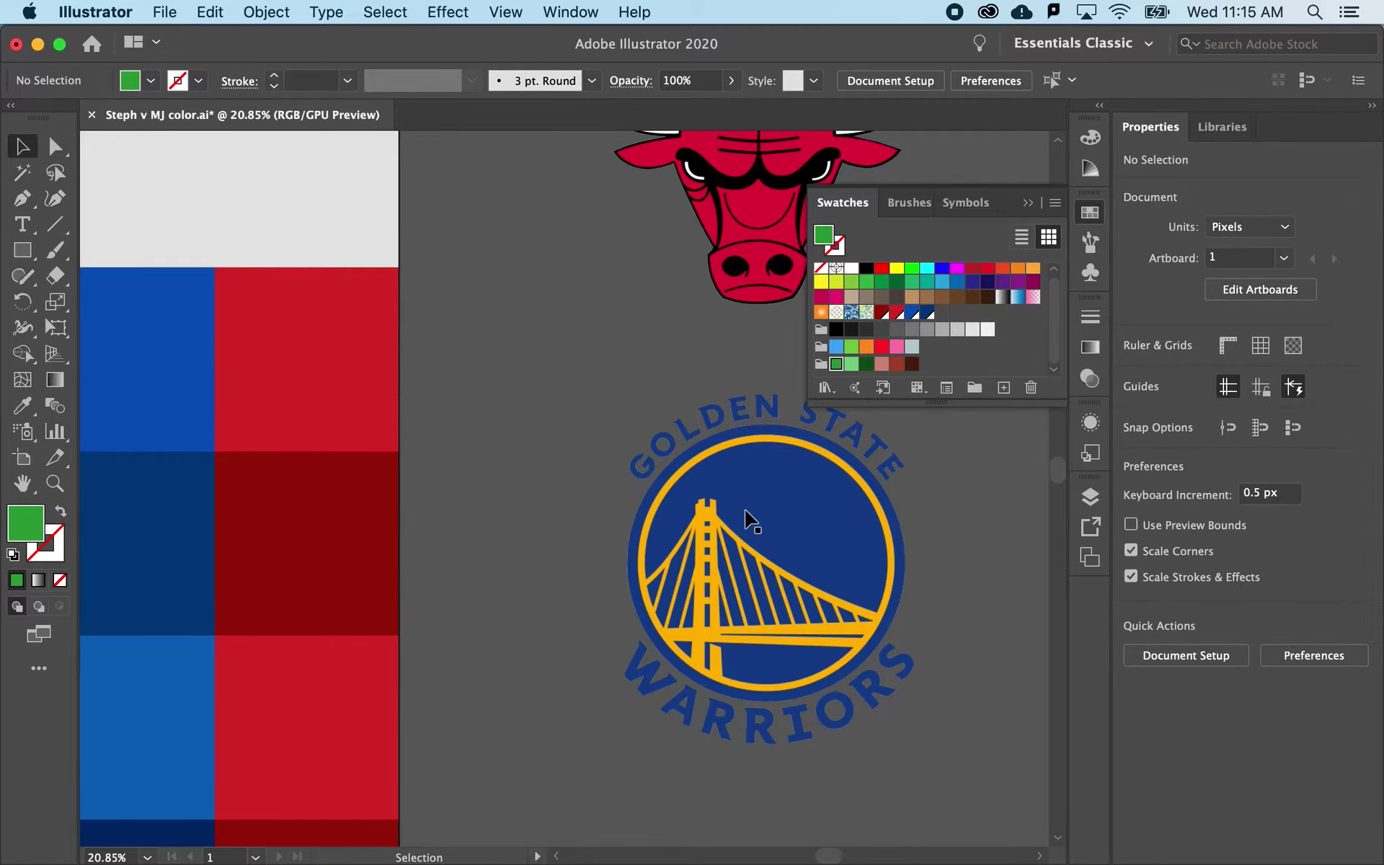
{"action": "scroll", "coordinate": [746, 516], "scroll_direction": "down", "scroll_amount": 3}
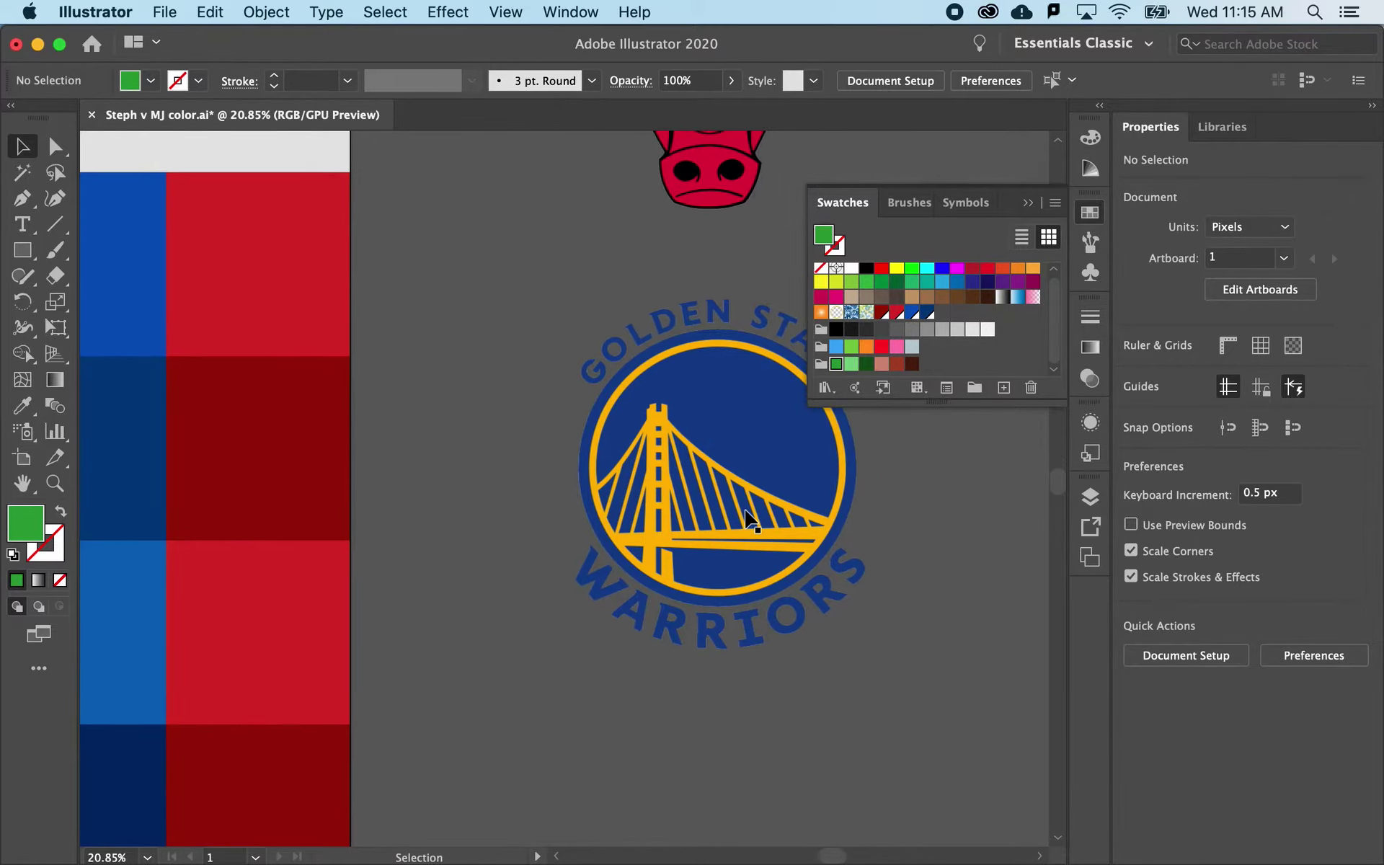
{"action": "left_click", "coordinate": [736, 414]}
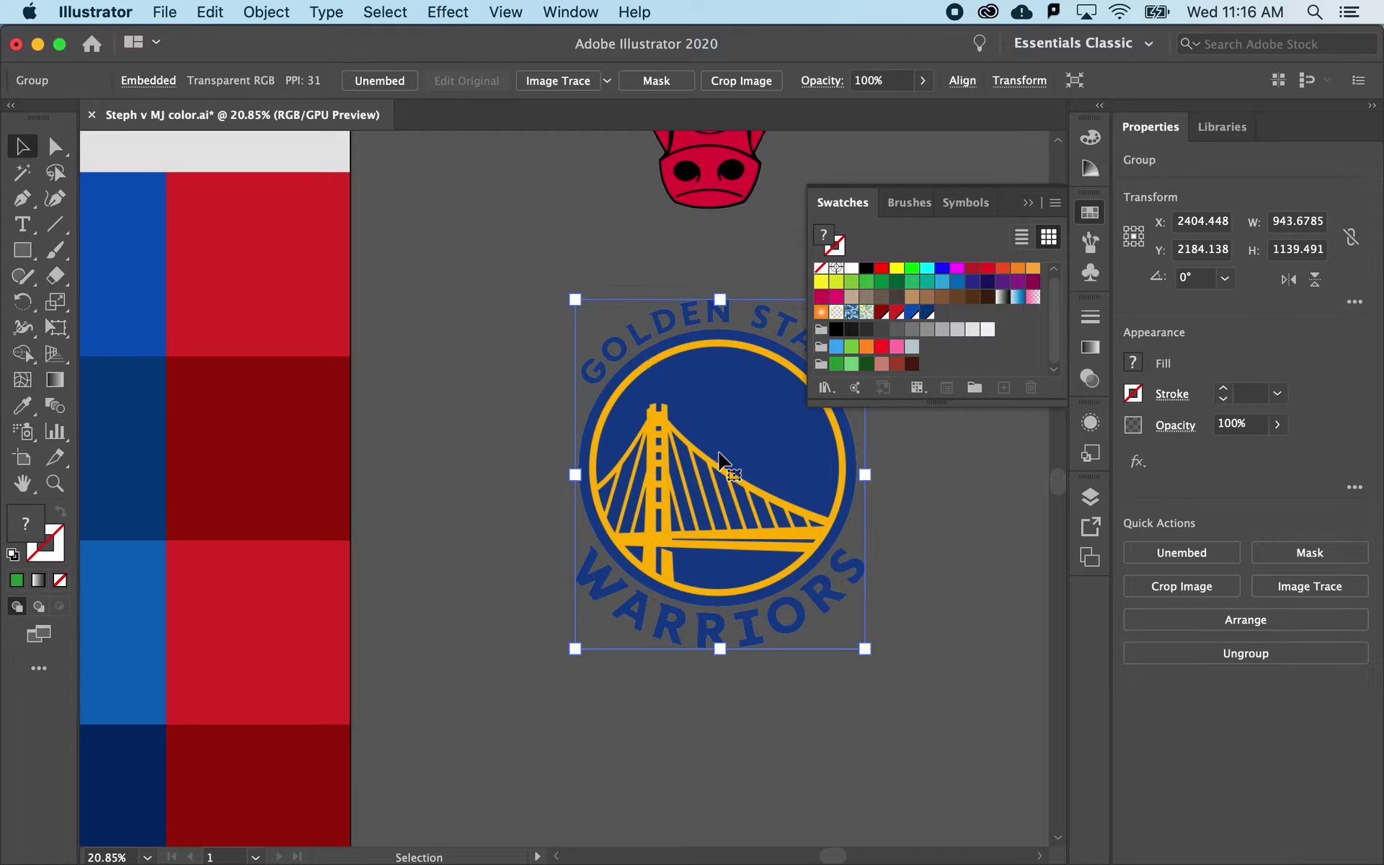
Sample the Warriors logo's blue (R18 G64 B143) and start a new swatch from it.
{"action": "key", "text": "i"}
{"action": "left_click", "coordinate": [726, 429]}
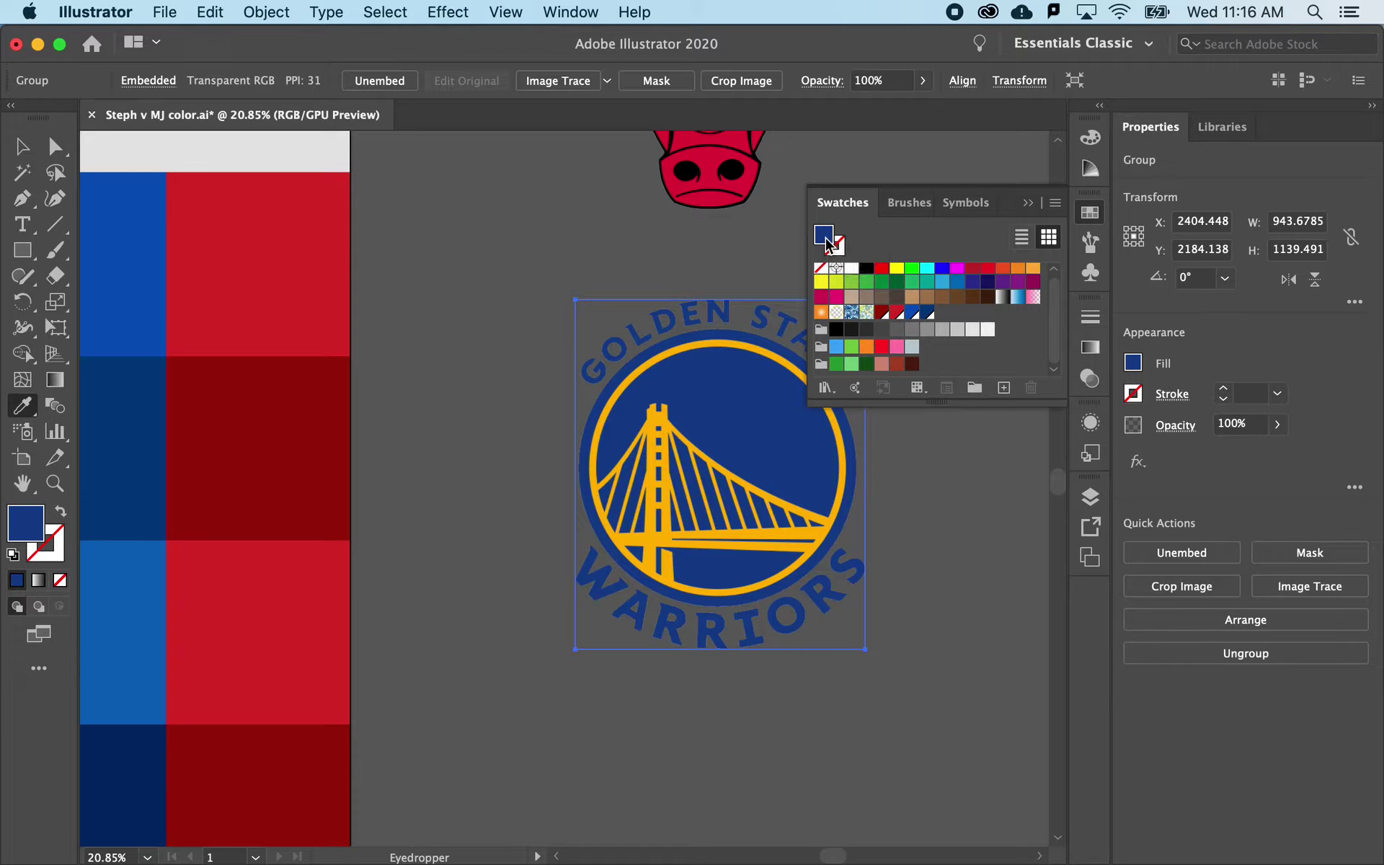
{"action": "left_click", "coordinate": [1003, 390]}
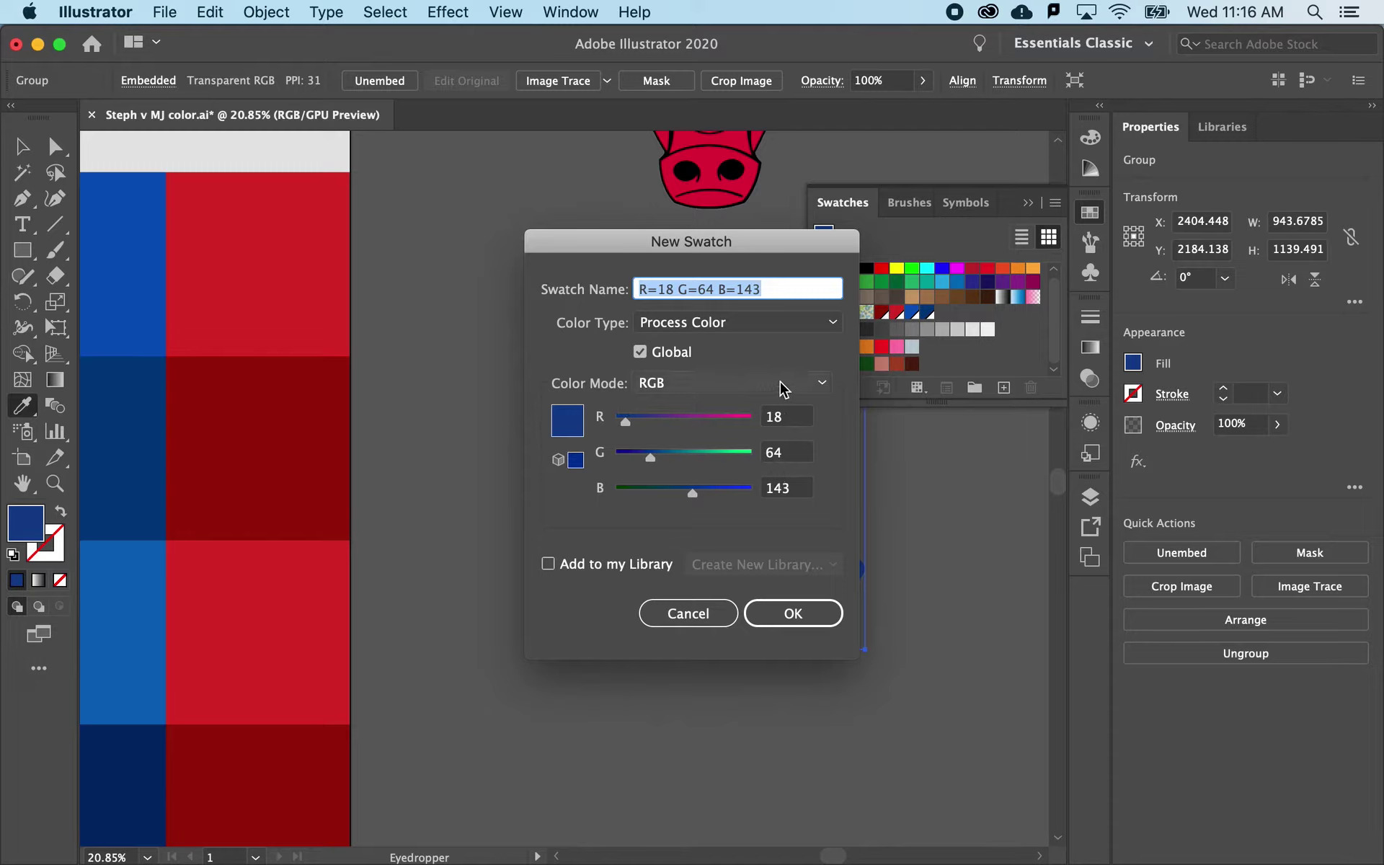
Try naming the RGB swatch STEPH BLUE and dismiss the duplicate-name warning.
{"action": "left_click", "coordinate": [815, 384]}
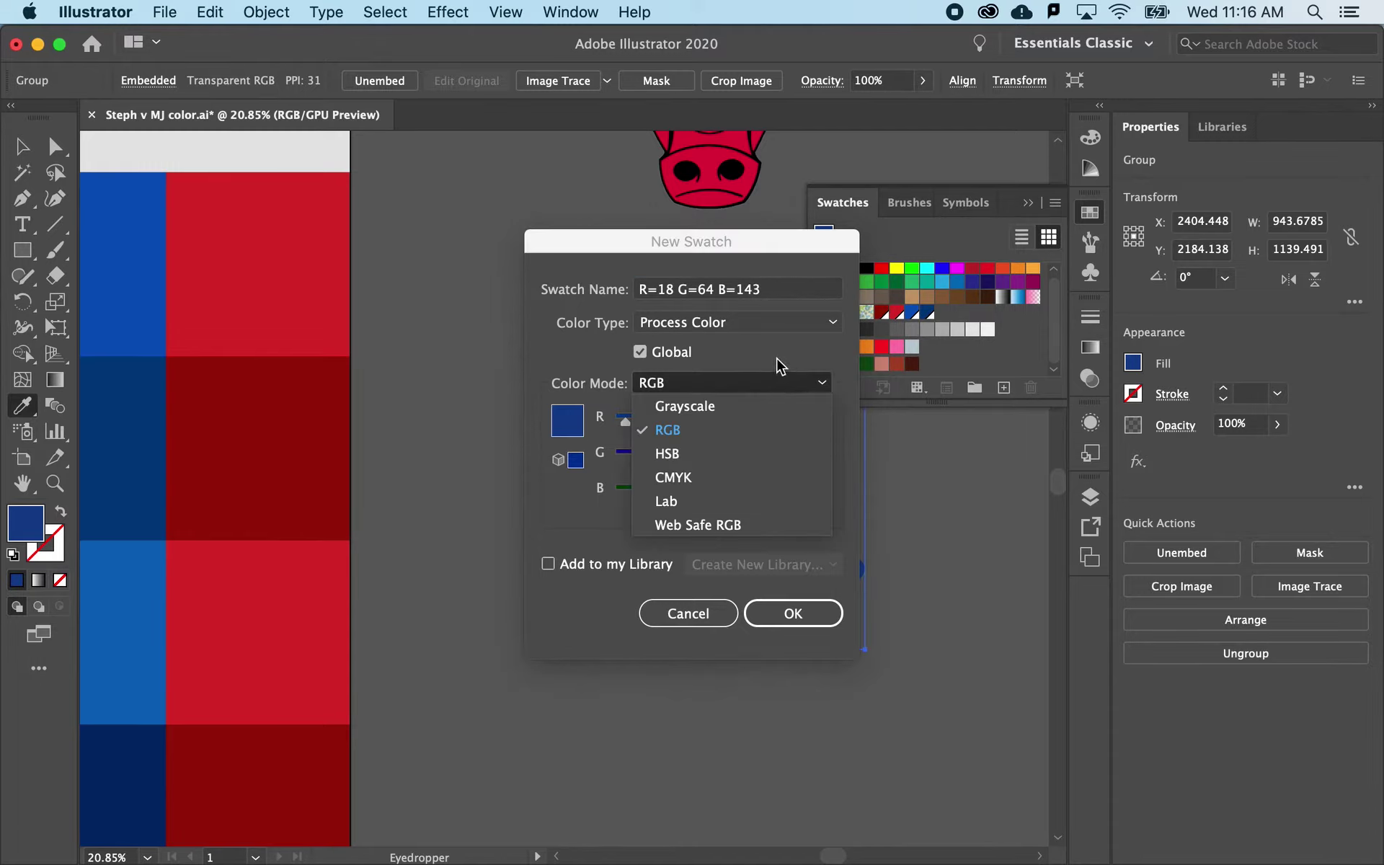
{"action": "left_click", "coordinate": [781, 375]}
{"action": "left_click", "coordinate": [729, 292]}
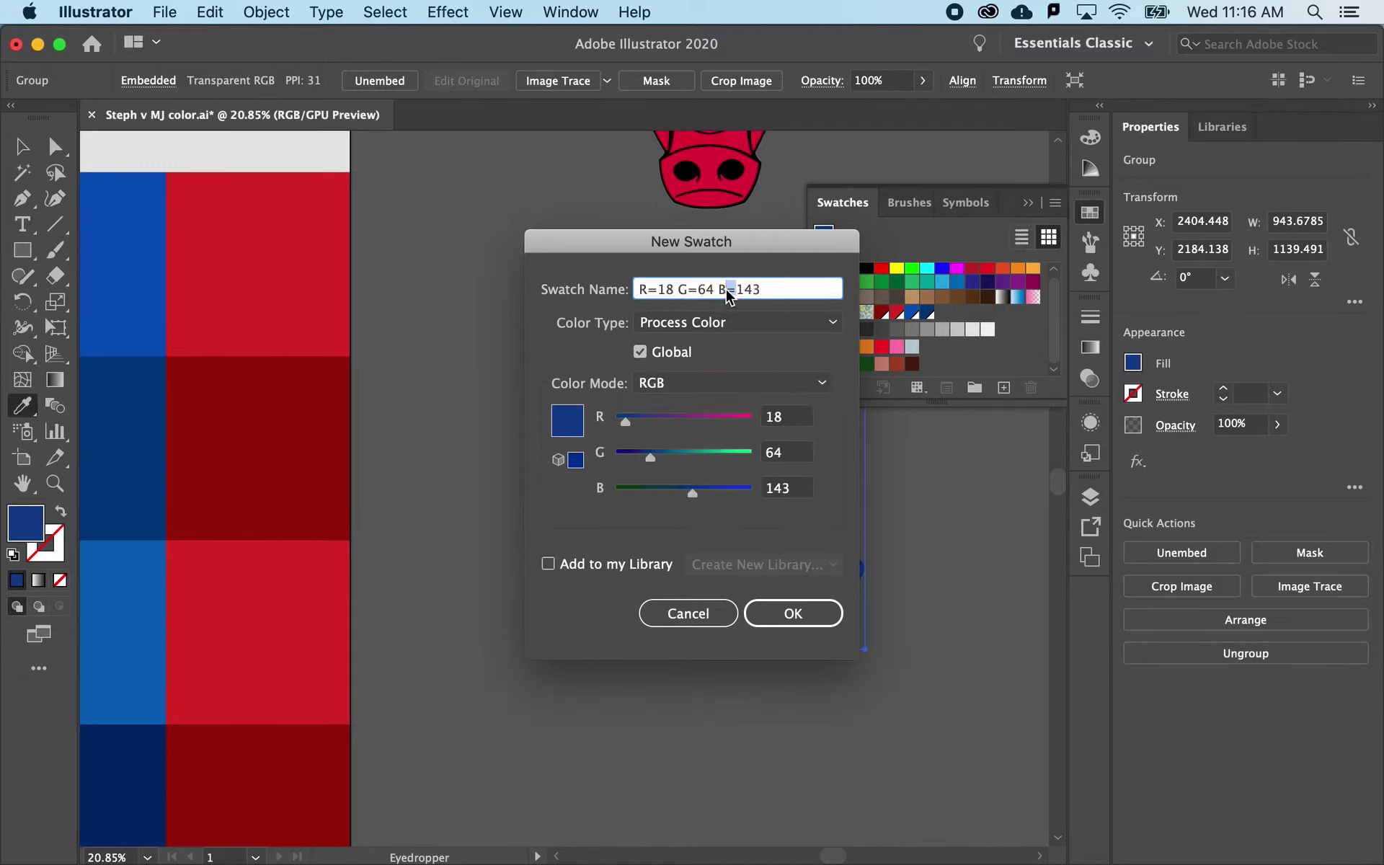
{"action": "left_click_drag", "start_coordinate": [730, 295], "coordinate": [593, 295]}
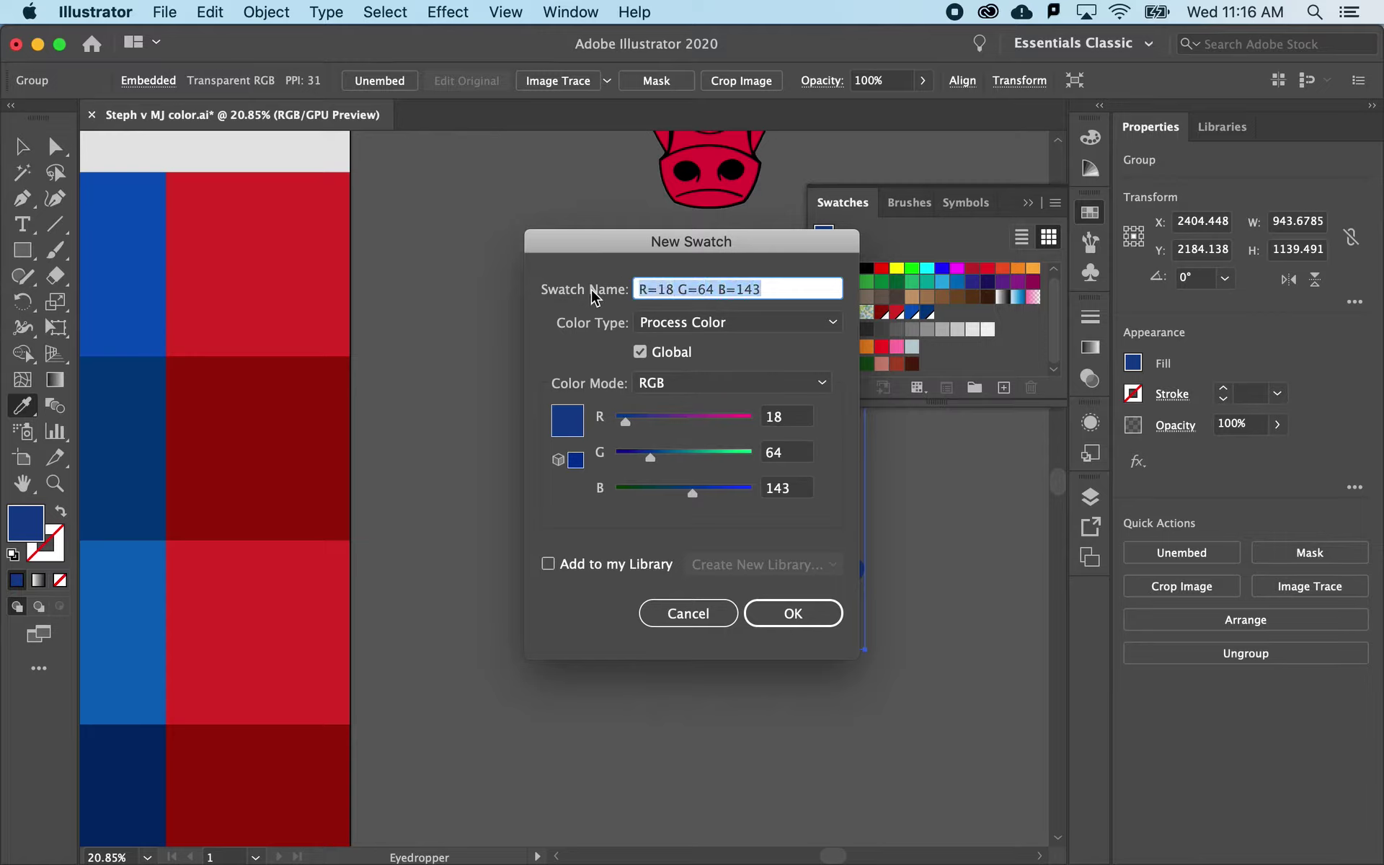
{"action": "type", "text": "ST"}
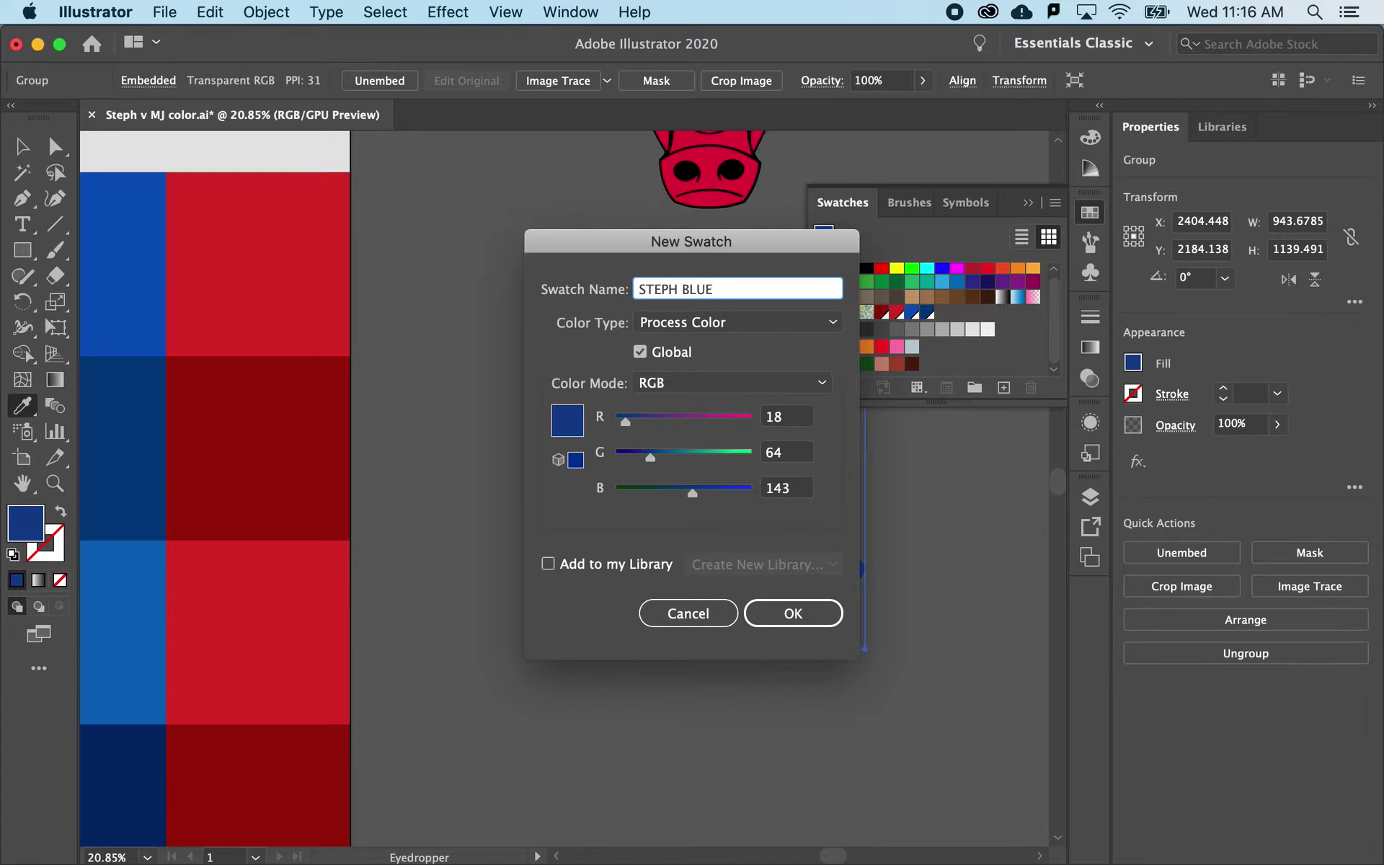
{"action": "type", "text": "EPH BLUE"}
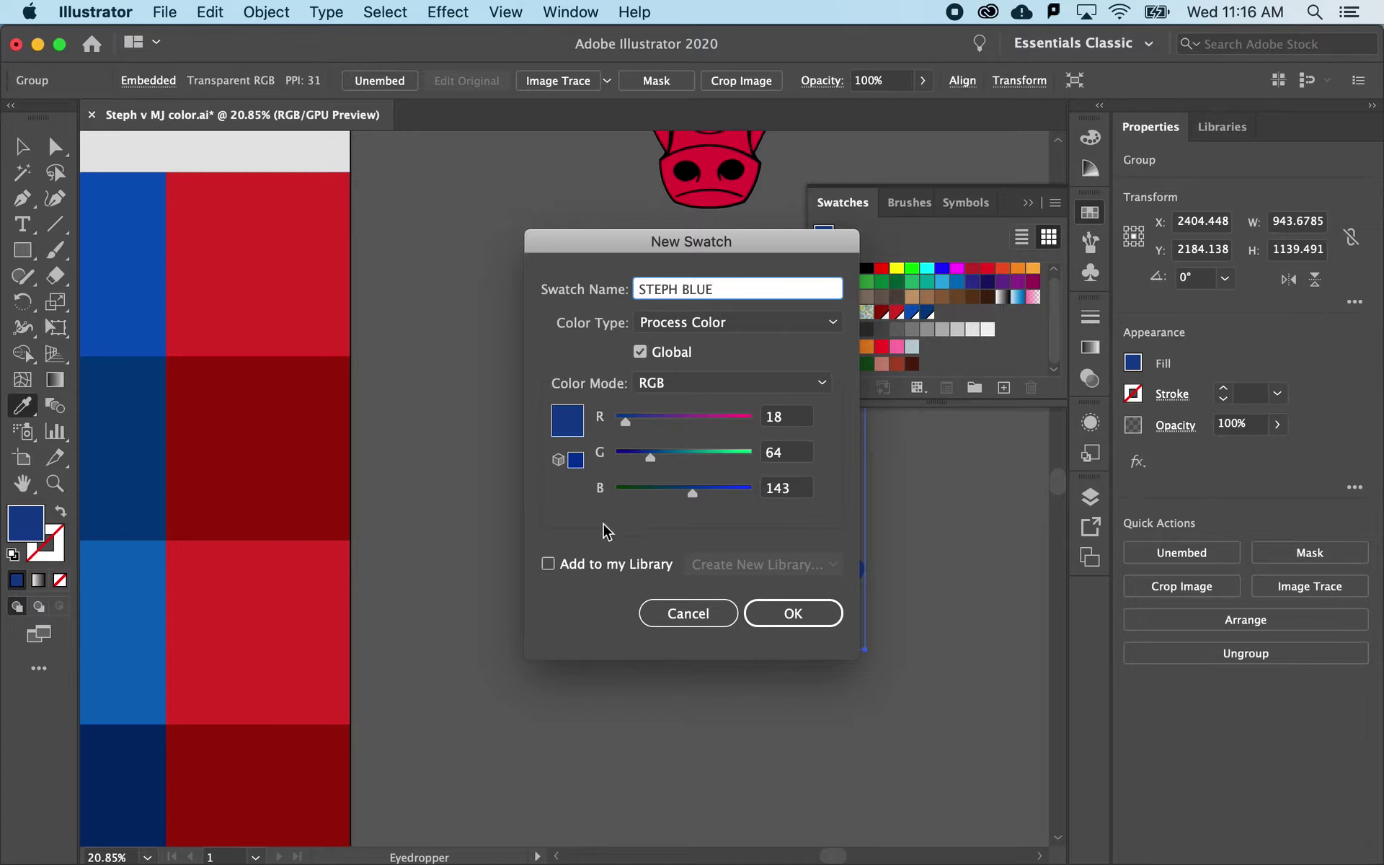
{"action": "left_click", "coordinate": [785, 616]}
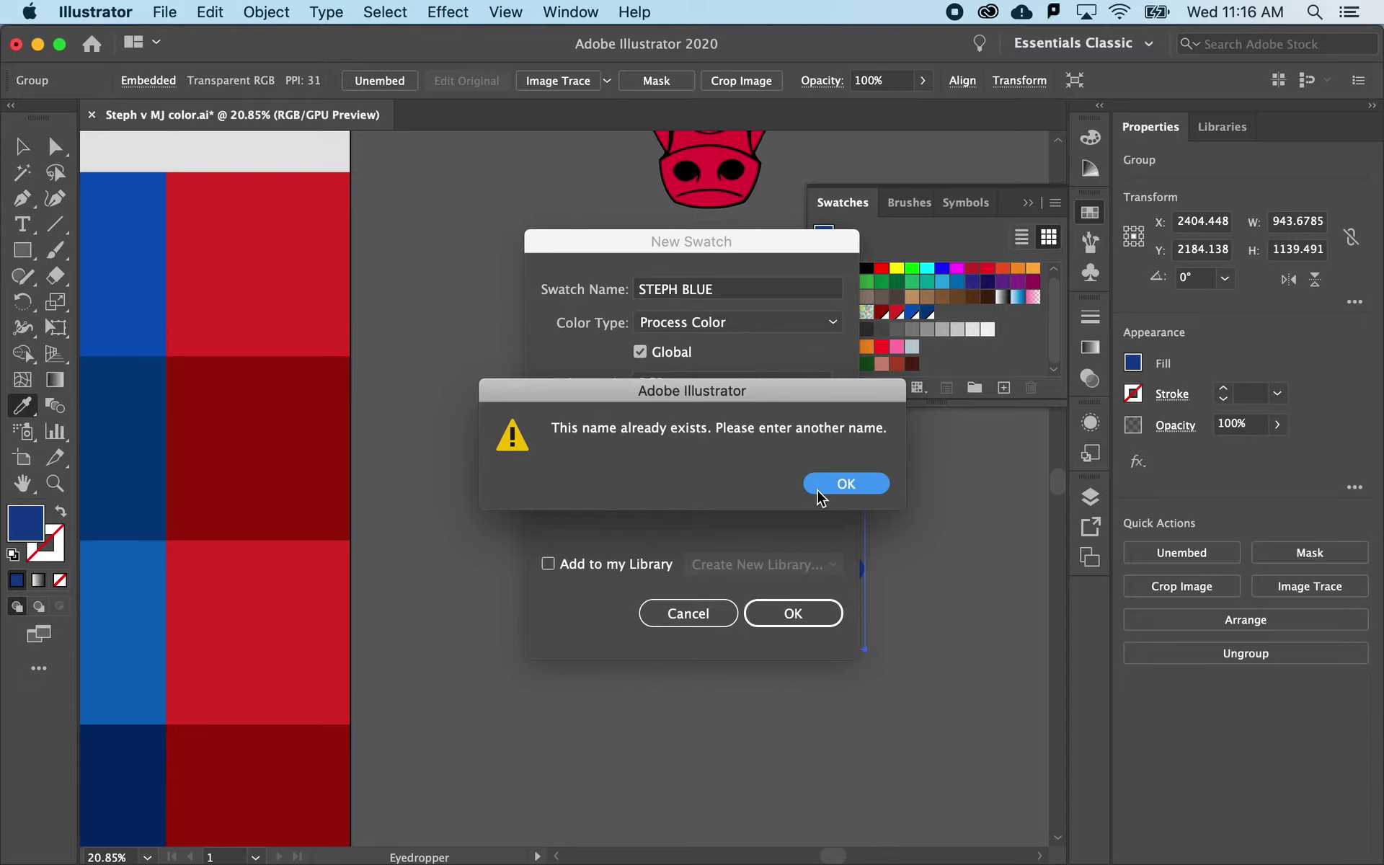
{"action": "left_click", "coordinate": [824, 485]}
Rename the swatch to WARRIORS BLUE and create it.
{"action": "left_click", "coordinate": [723, 297]}
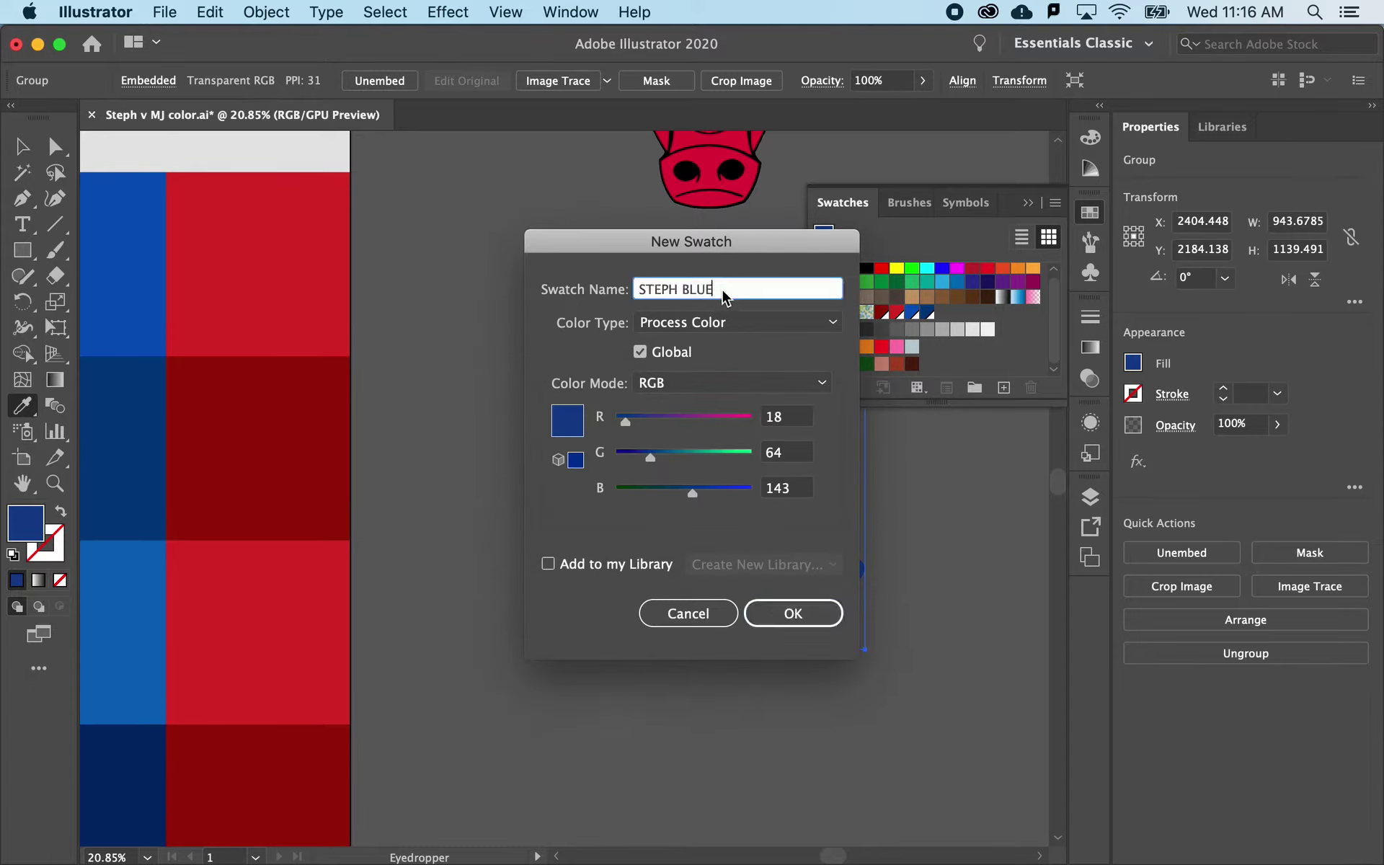
{"action": "left_click_drag", "start_coordinate": [676, 290], "coordinate": [599, 296]}
{"action": "type", "text": "WARRIORS"}
{"action": "left_click", "coordinate": [766, 610]}
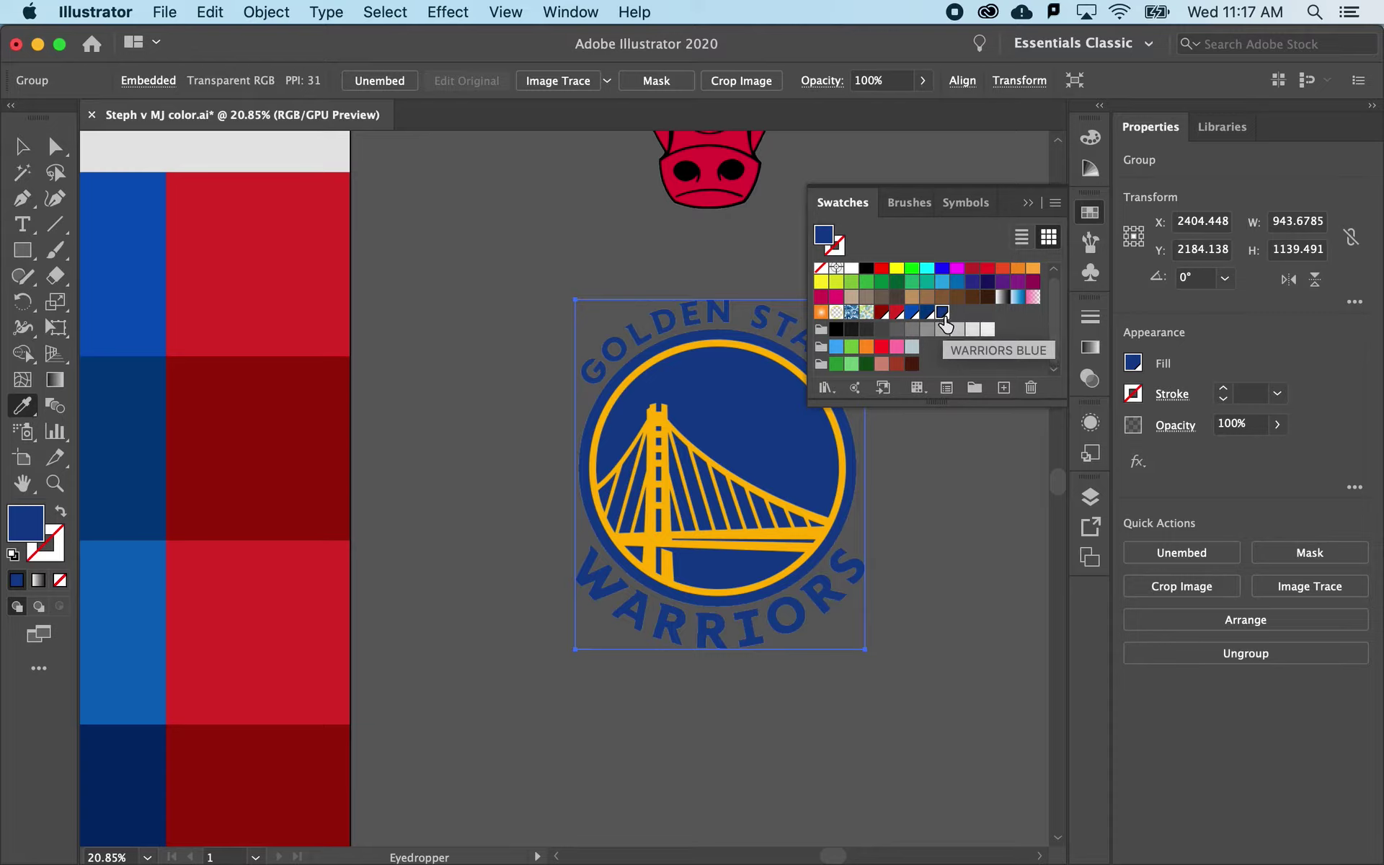
Set the fill to the WARRIORS BLUE swatch.
{"action": "left_click", "coordinate": [967, 411]}
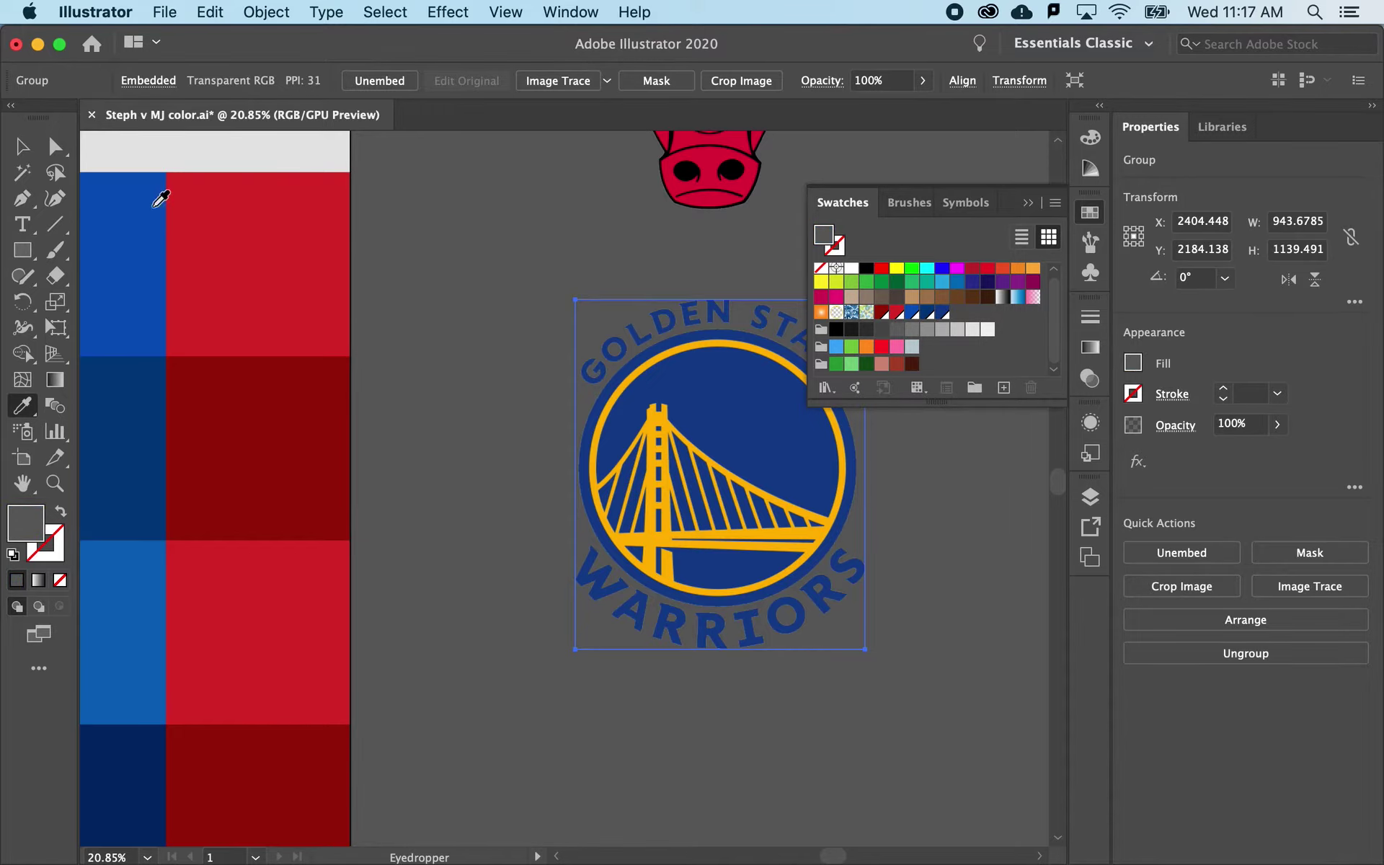
{"action": "left_click", "coordinate": [22, 146]}
{"action": "scroll", "coordinate": [565, 390], "scroll_direction": "left", "scroll_amount": 5}
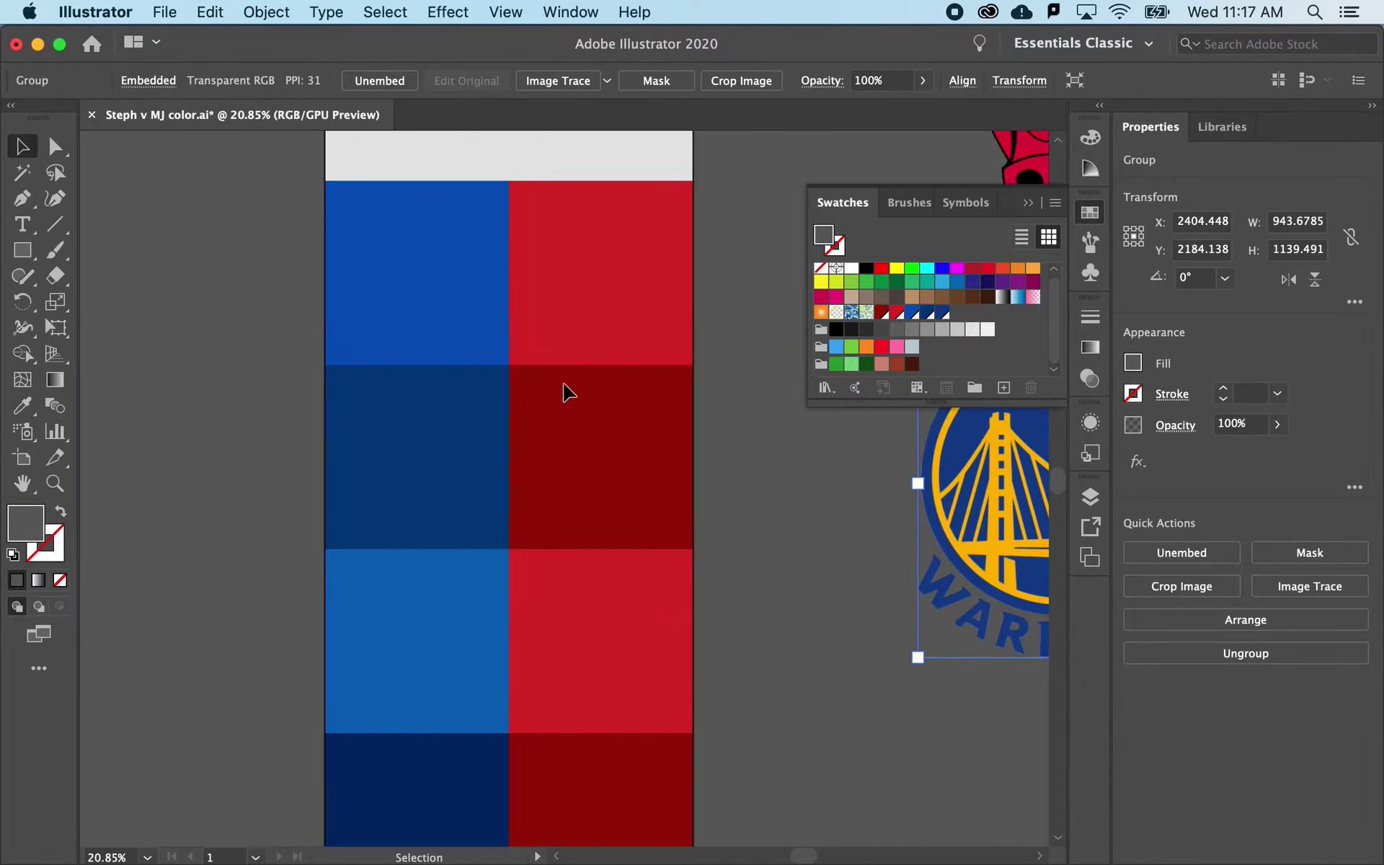
{"action": "scroll", "coordinate": [447, 360], "scroll_direction": "left", "scroll_amount": 1}
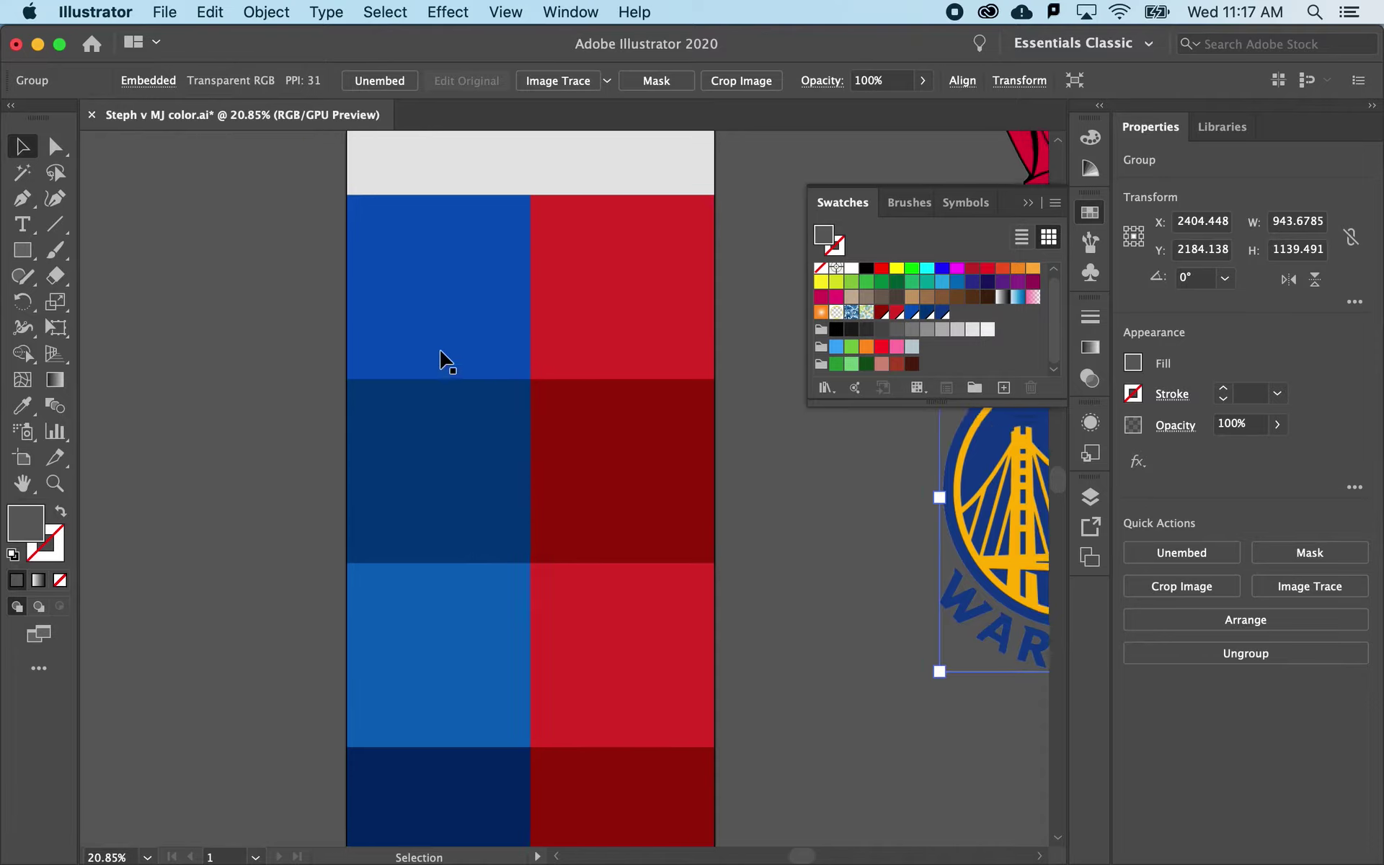
{"action": "left_click", "coordinate": [942, 313]}
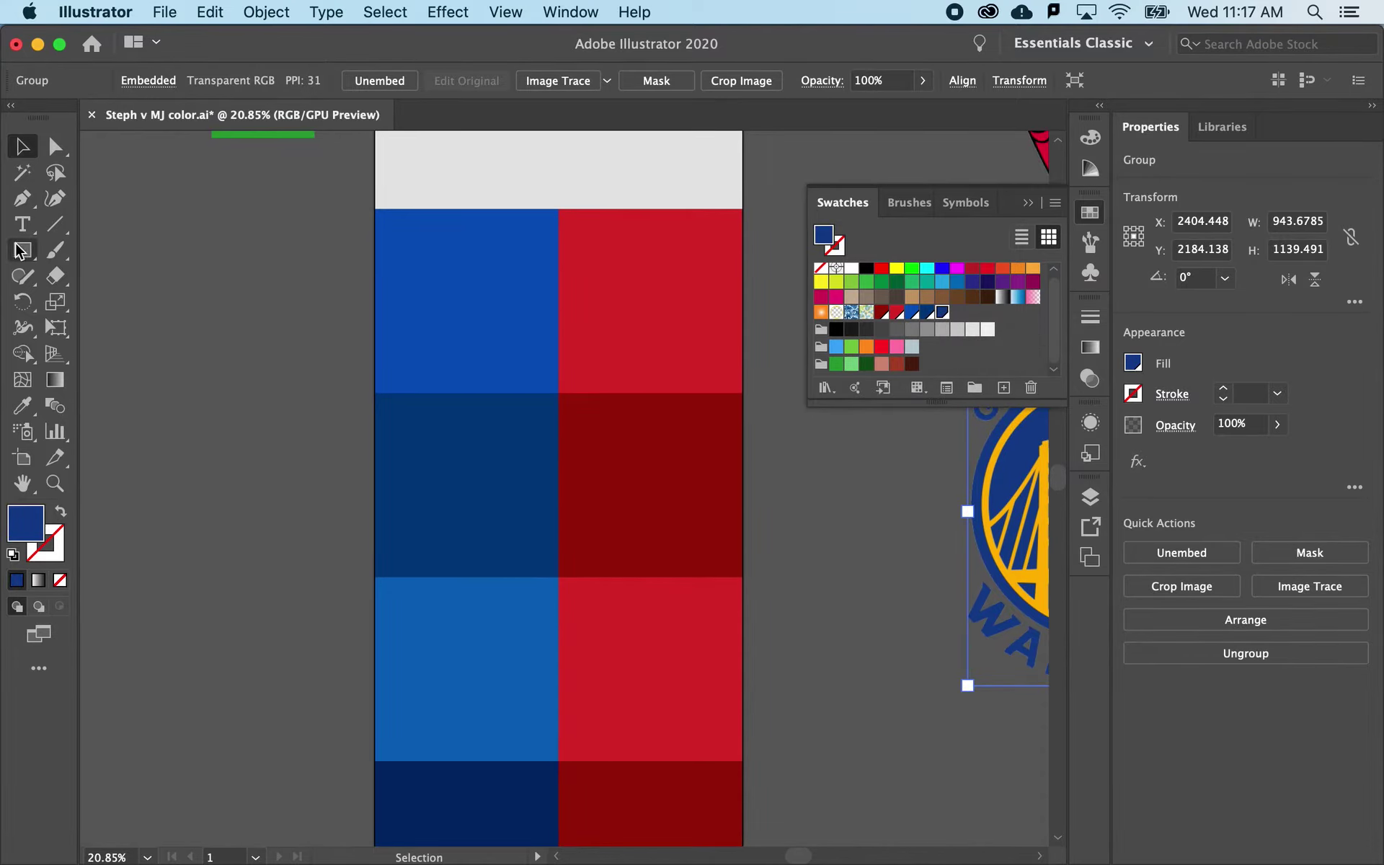
Draw four stacked rectangles left of the artboard, the last one wider.
{"action": "key", "text": "m"}
{"action": "left_click_drag", "start_coordinate": [217, 230], "coordinate": [310, 310]}
{"action": "left_click_drag", "start_coordinate": [227, 357], "coordinate": [319, 445]}
{"action": "left_click_drag", "start_coordinate": [251, 512], "coordinate": [314, 585]}
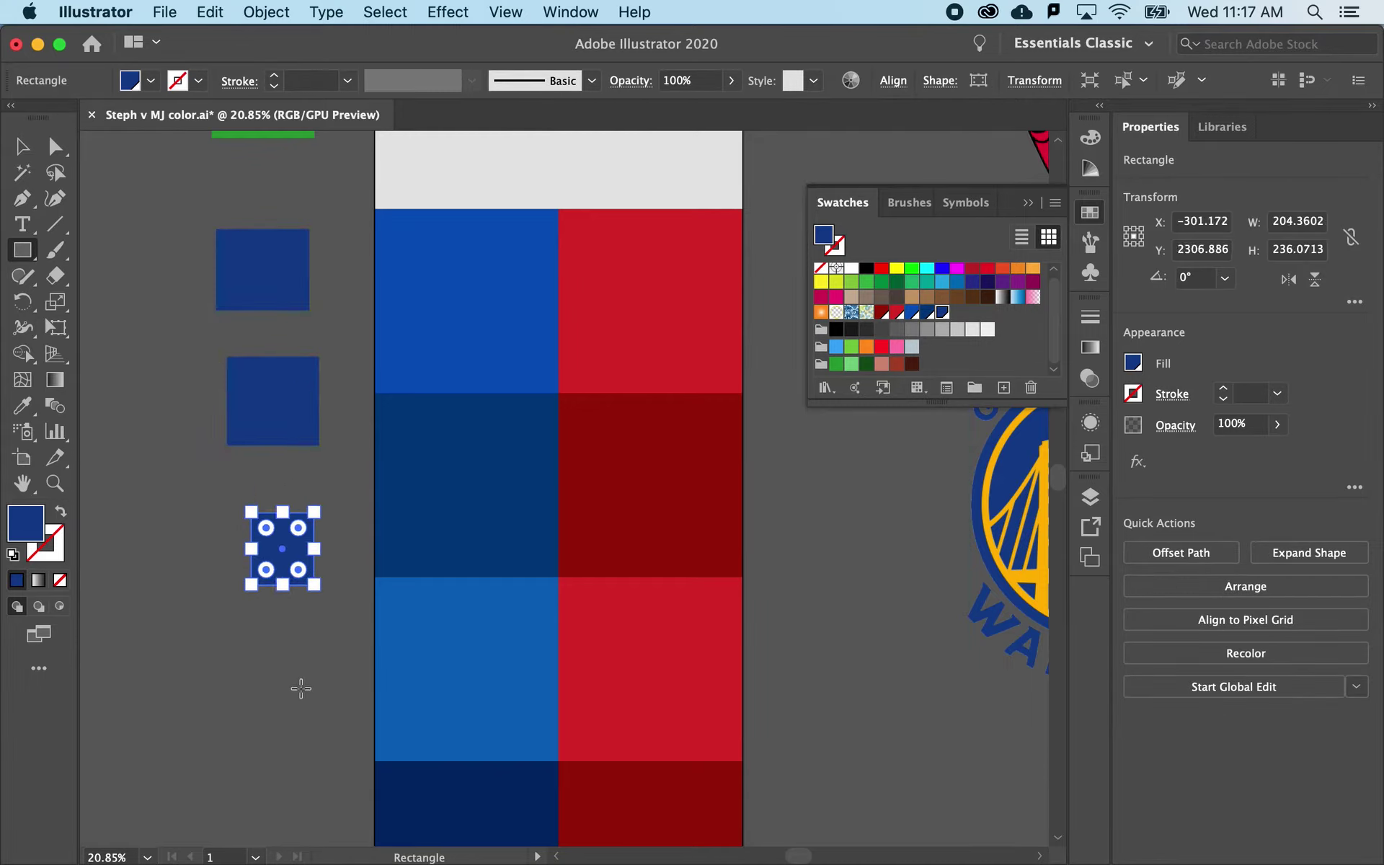
{"action": "left_click_drag", "start_coordinate": [257, 655], "coordinate": [330, 707]}
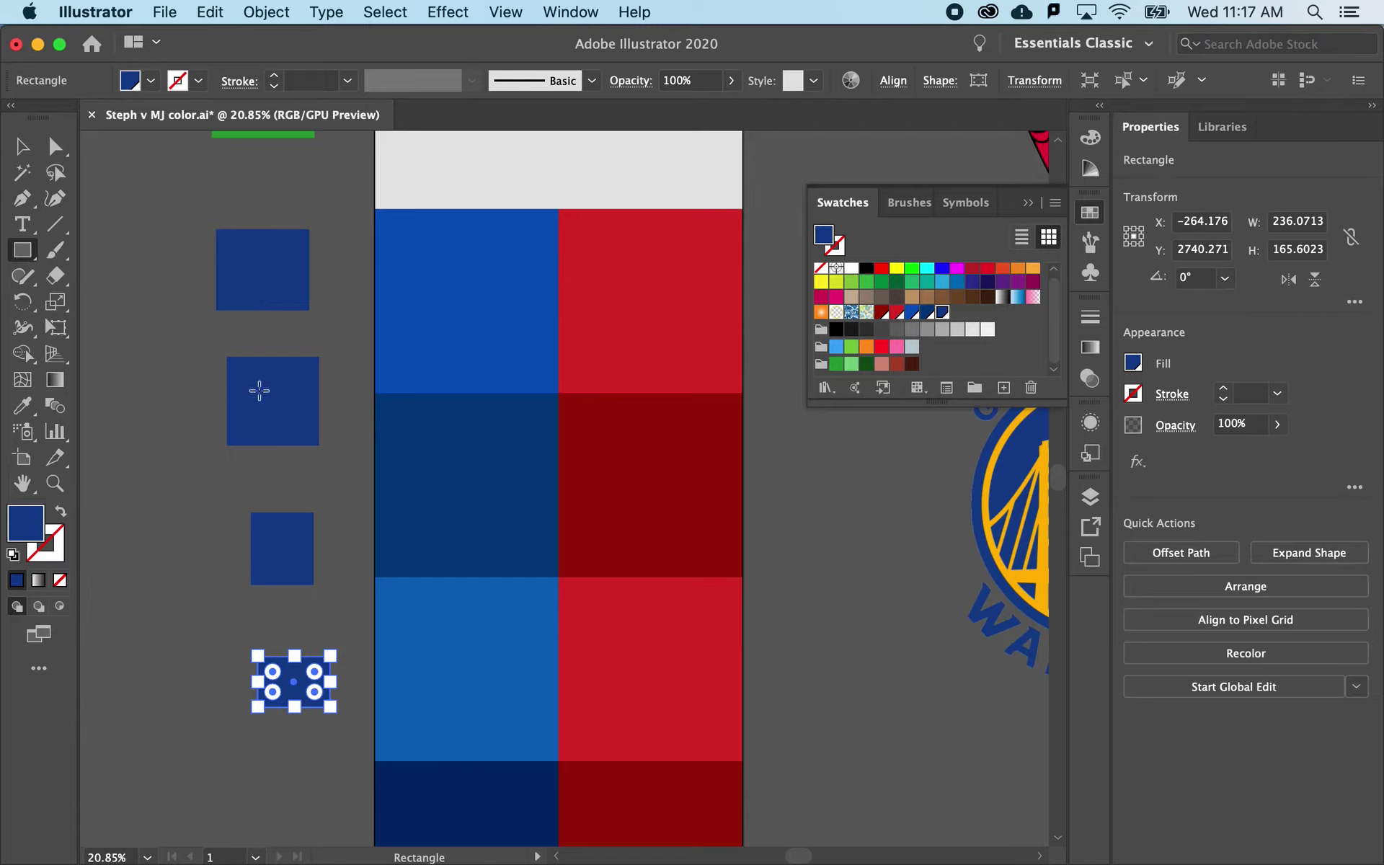
Edit WARRIORS BLUE to G 80 and B 185, brightening all four rectangles.
{"action": "double_click", "coordinate": [943, 314]}
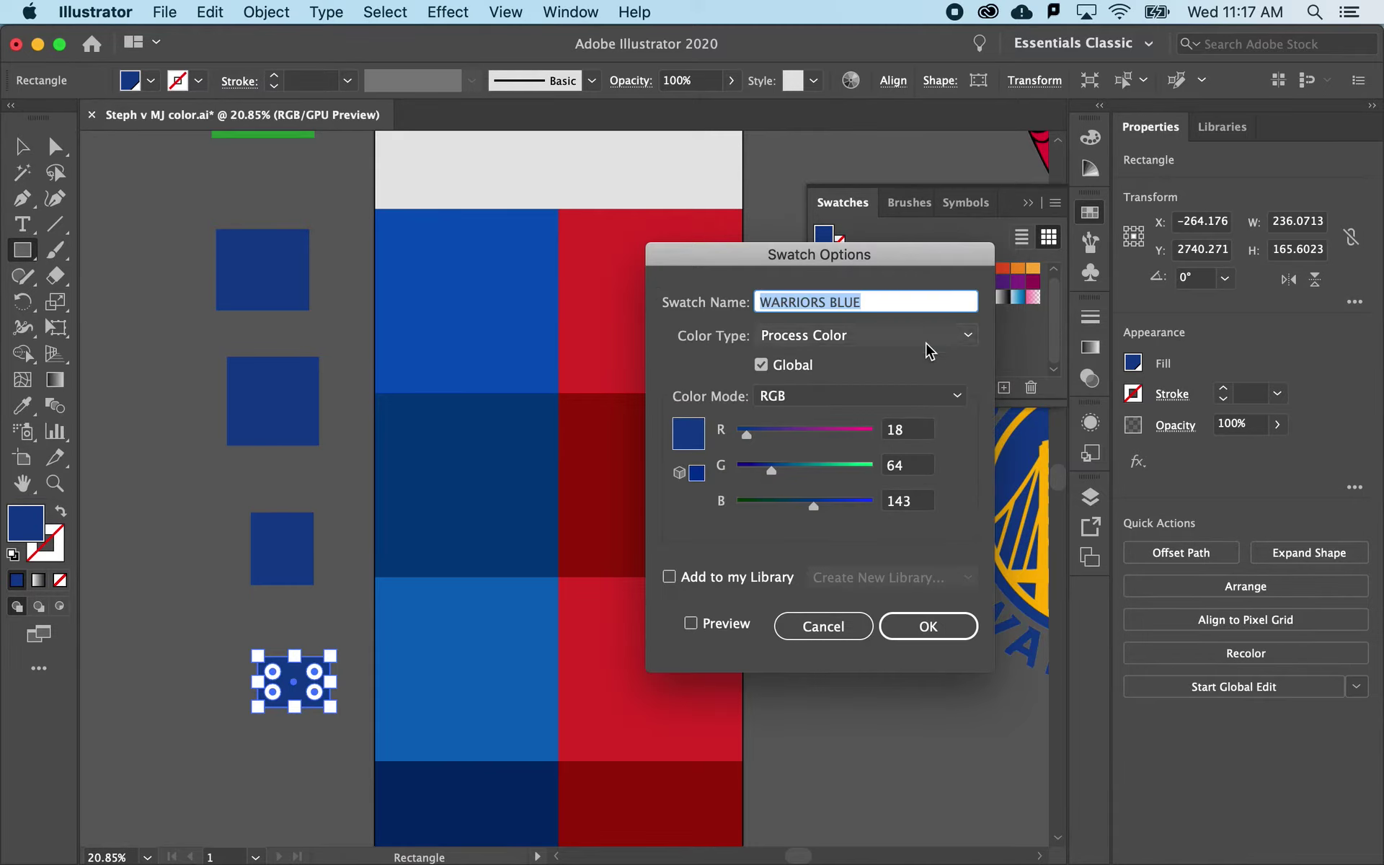
{"action": "left_click_drag", "start_coordinate": [814, 506], "coordinate": [836, 507]}
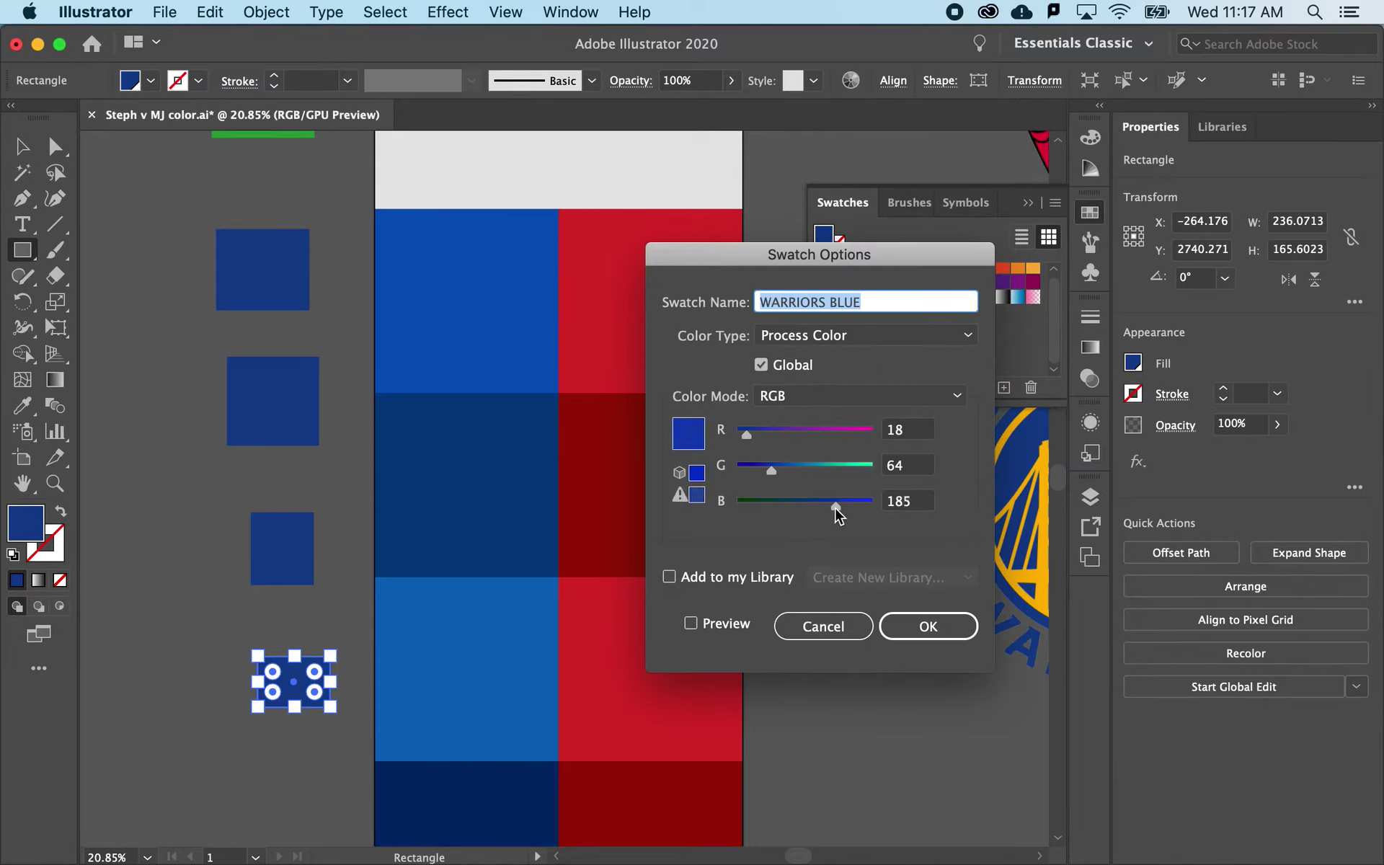
{"action": "left_click_drag", "start_coordinate": [771, 472], "coordinate": [784, 476]}
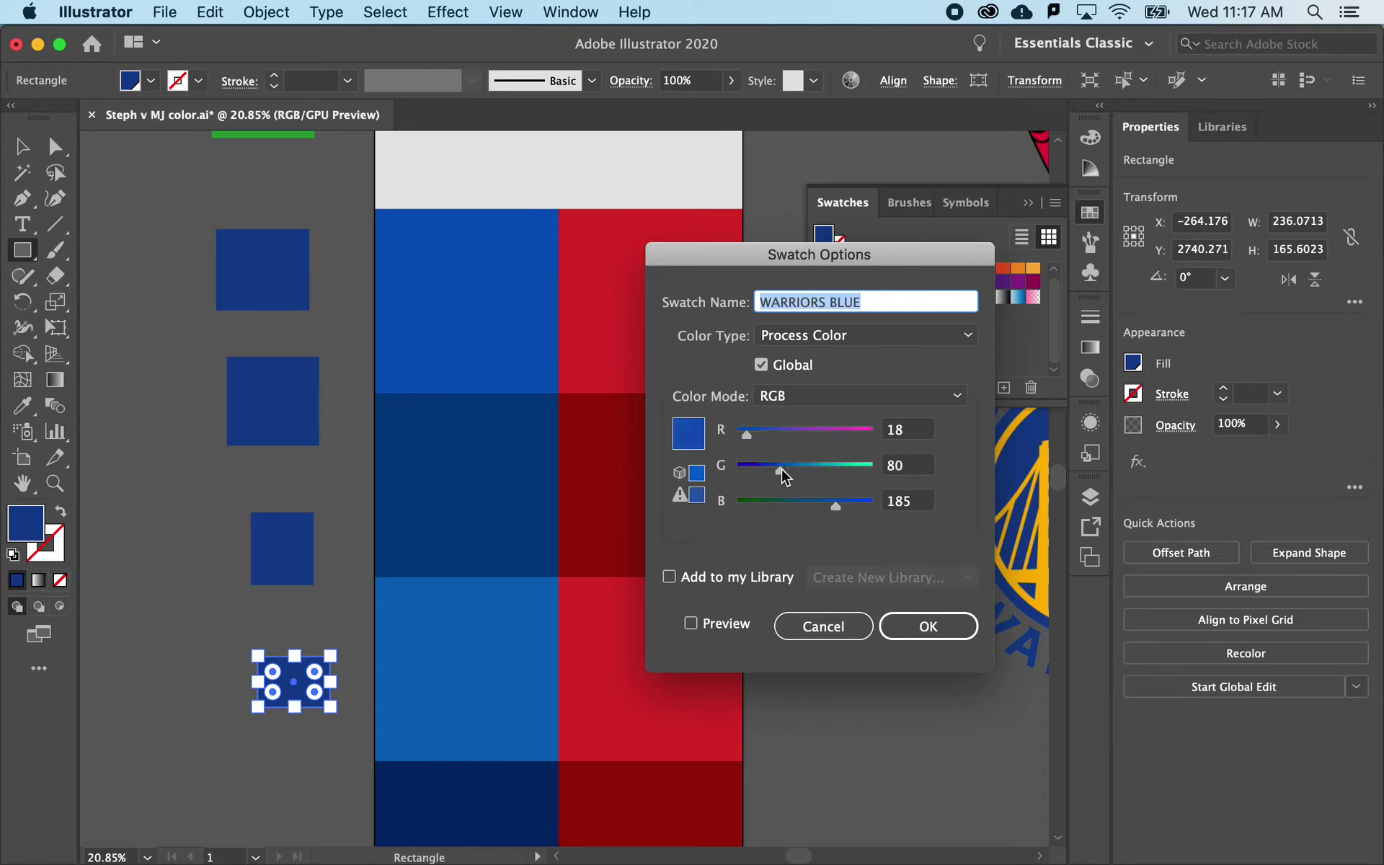
{"action": "left_click", "coordinate": [908, 626]}
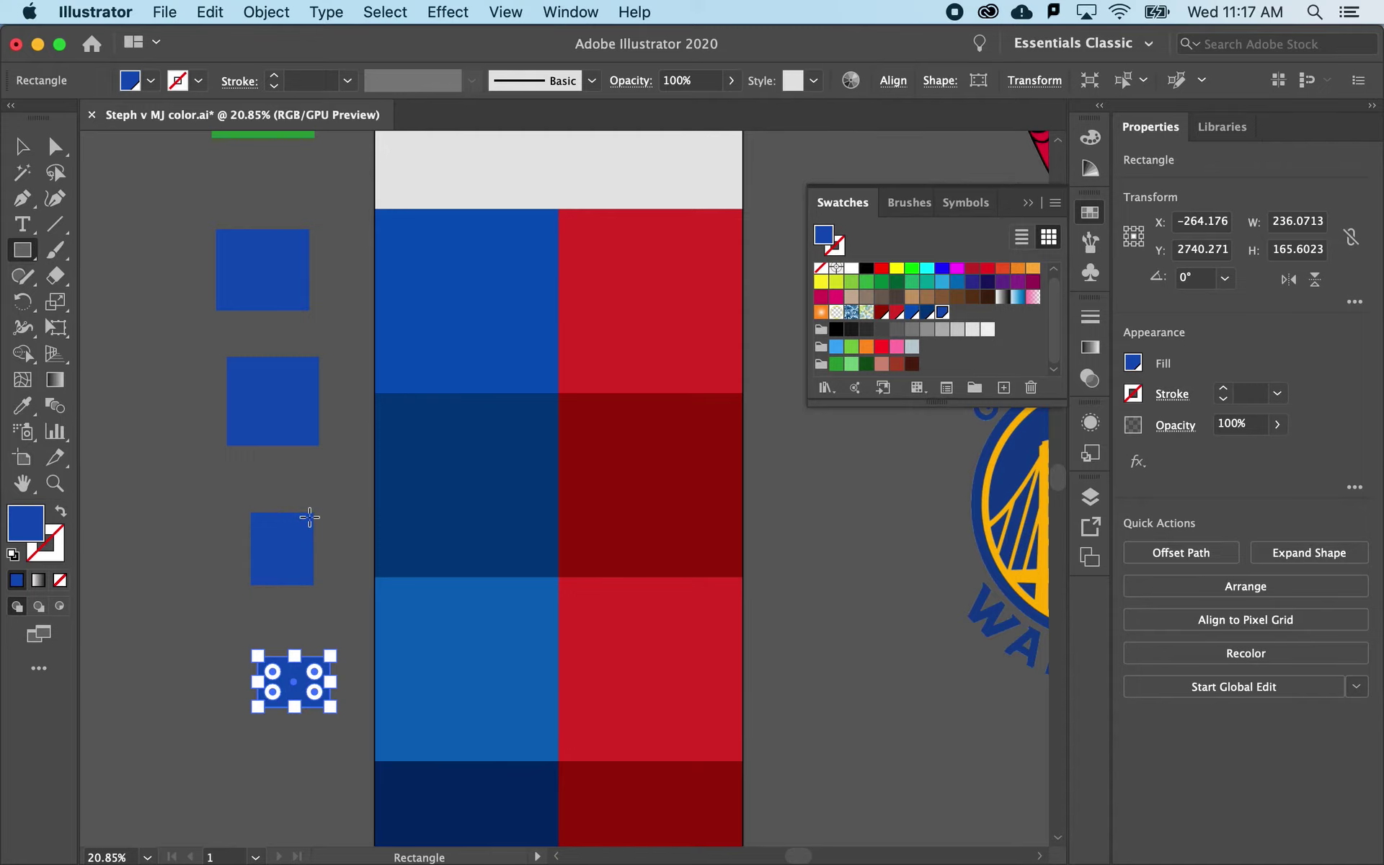
{"action": "scroll", "coordinate": [309, 517], "scroll_direction": "right", "scroll_amount": 5}
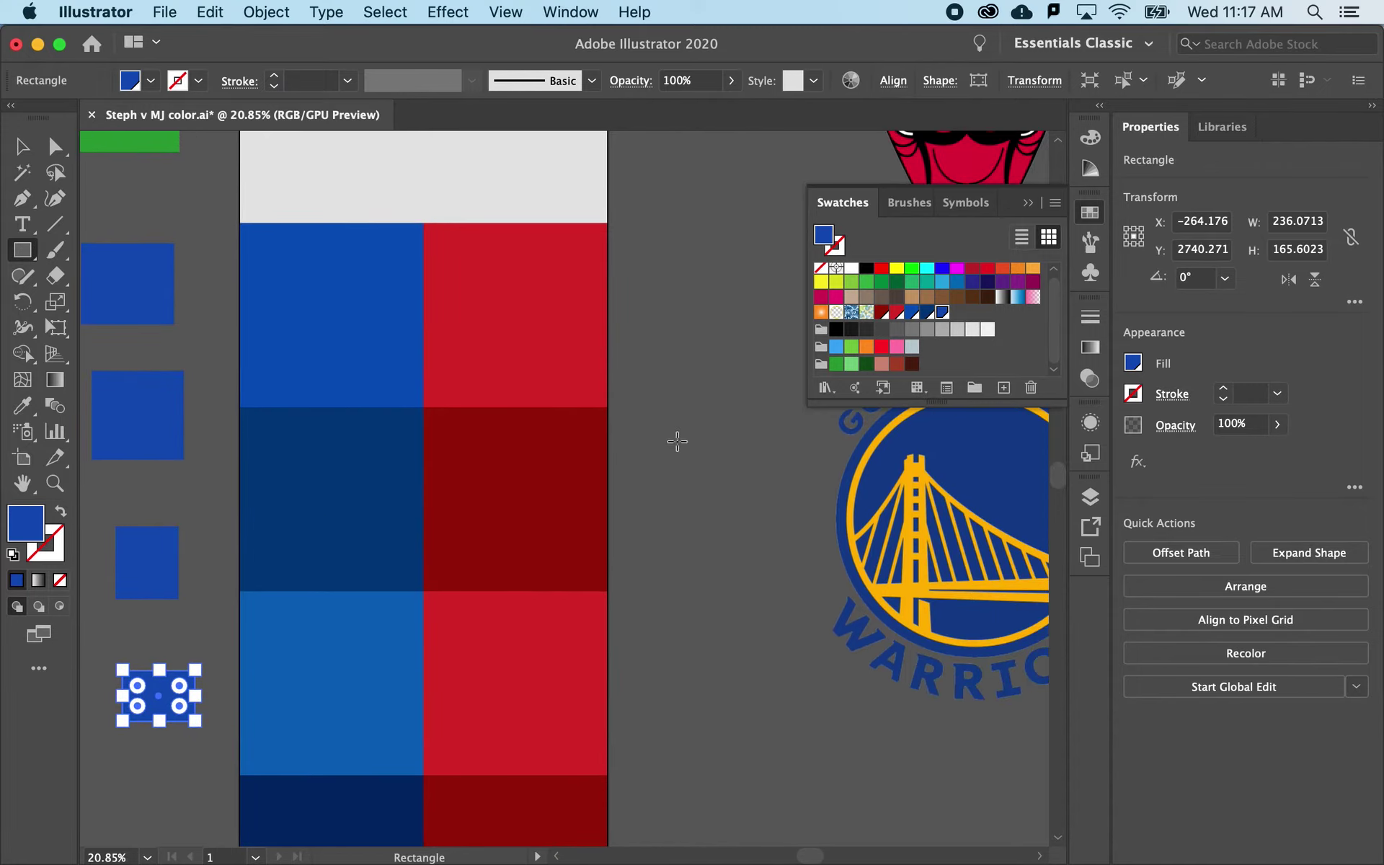
{"action": "scroll", "coordinate": [739, 532], "scroll_direction": "up", "scroll_amount": 1}
{"action": "scroll", "coordinate": [739, 532], "scroll_direction": "left", "scroll_amount": 1}
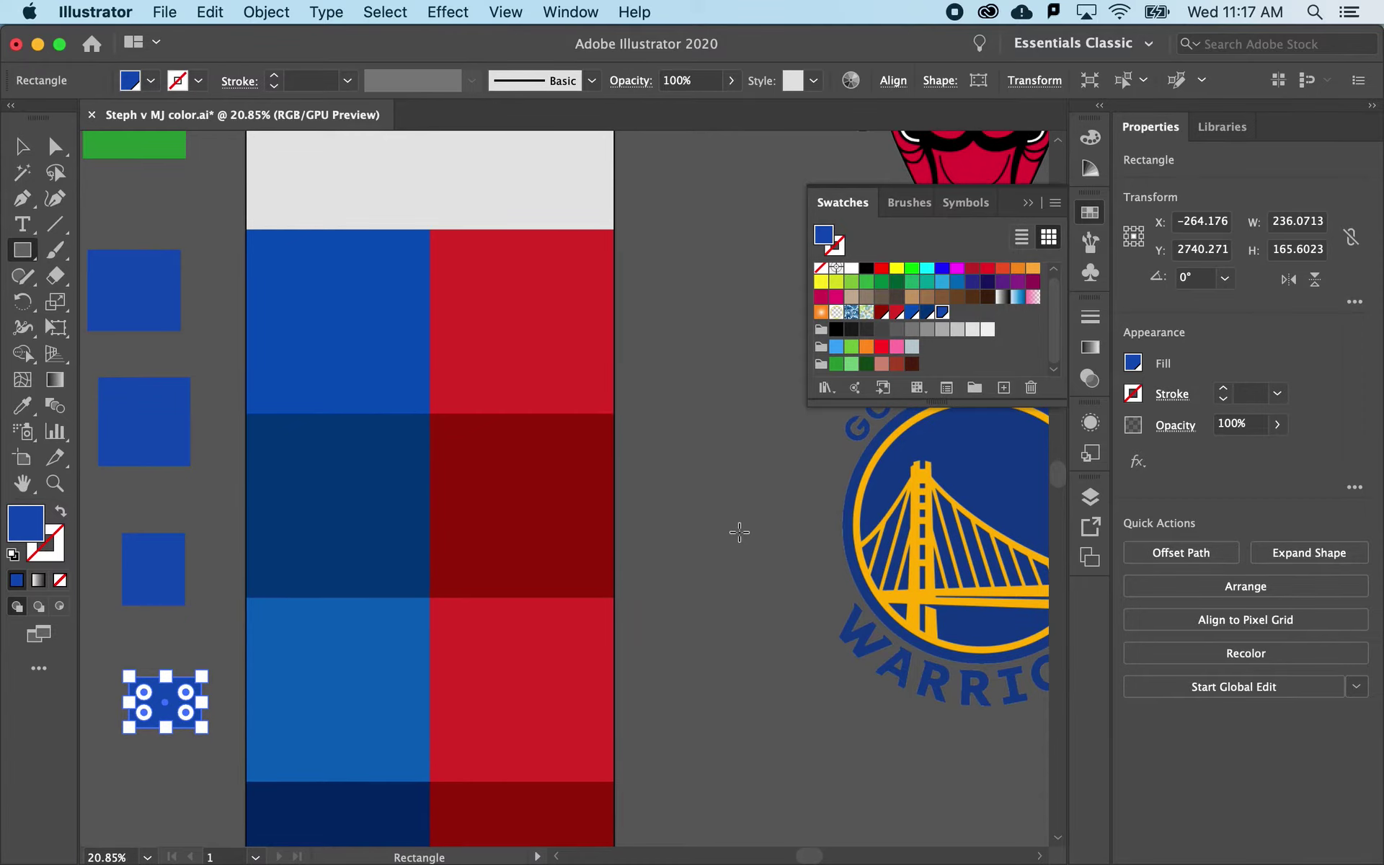
{"action": "scroll", "coordinate": [740, 532], "scroll_direction": "down", "scroll_amount": 1}
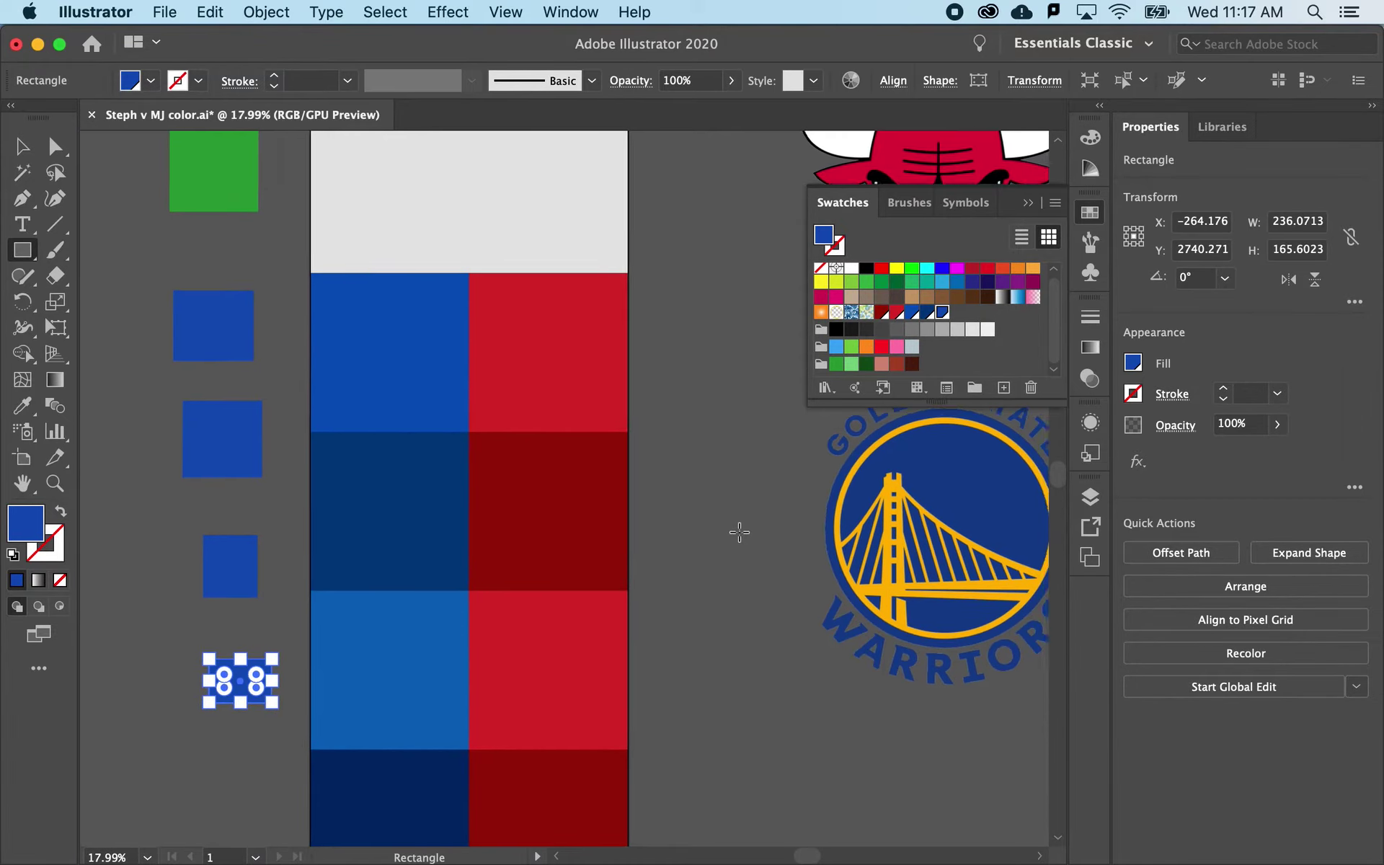
{"action": "scroll", "coordinate": [739, 532], "scroll_direction": "right", "scroll_amount": 5}
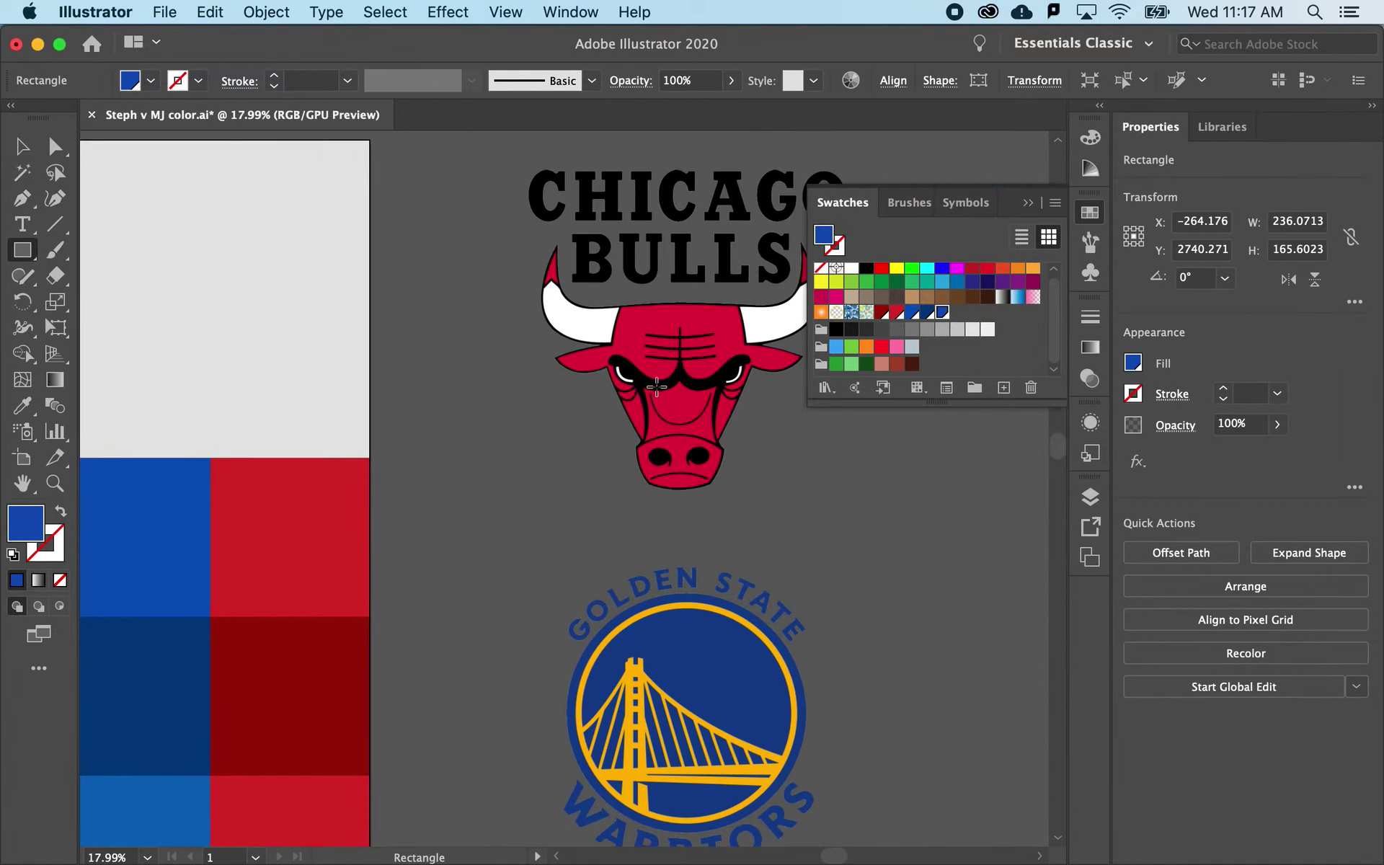
{"action": "scroll", "coordinate": [685, 458], "scroll_direction": "up", "scroll_amount": 3}
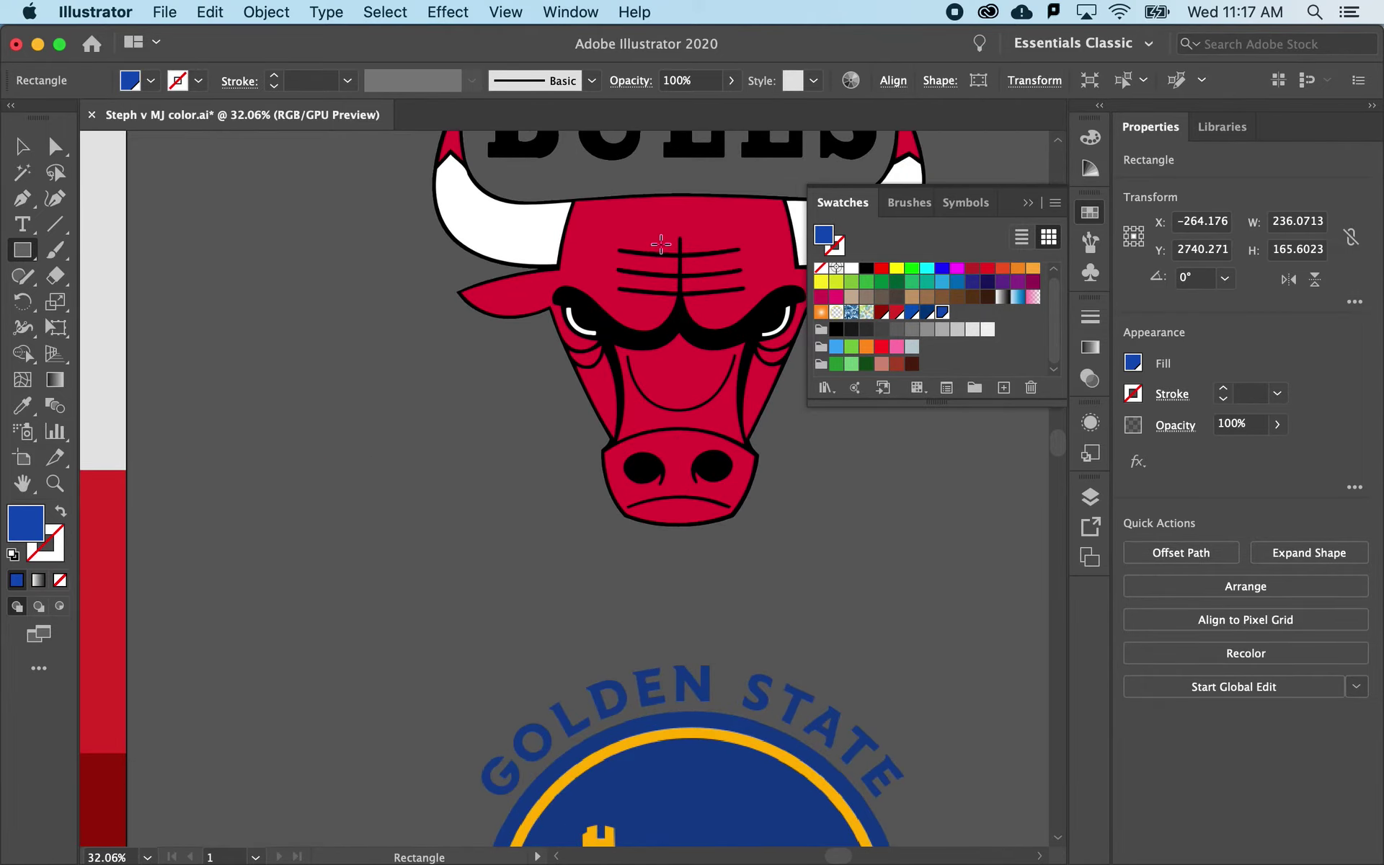
{"action": "scroll", "coordinate": [682, 441], "scroll_direction": "up", "scroll_amount": 4}
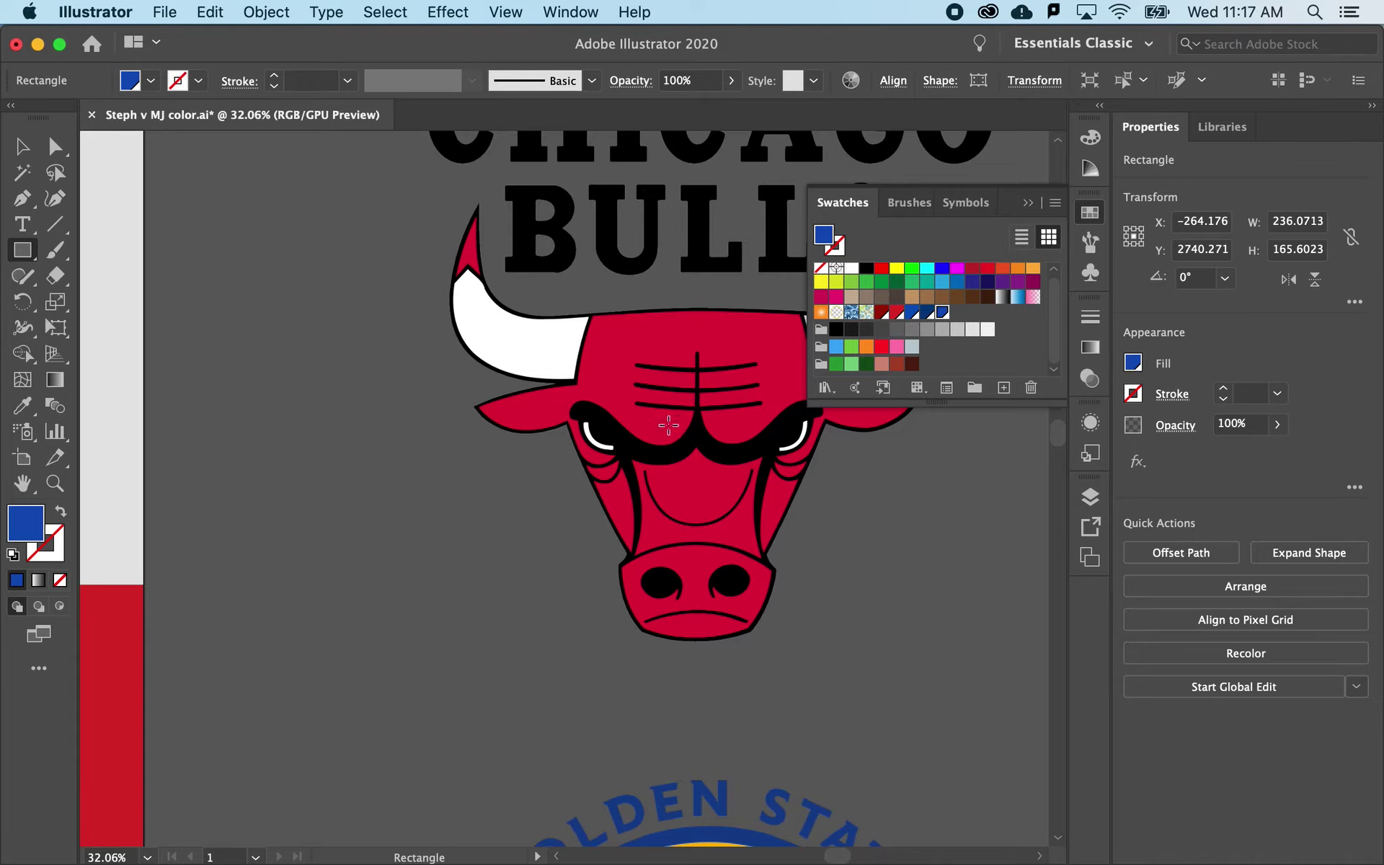
{"action": "scroll", "coordinate": [652, 455], "scroll_direction": "down", "scroll_amount": 1}
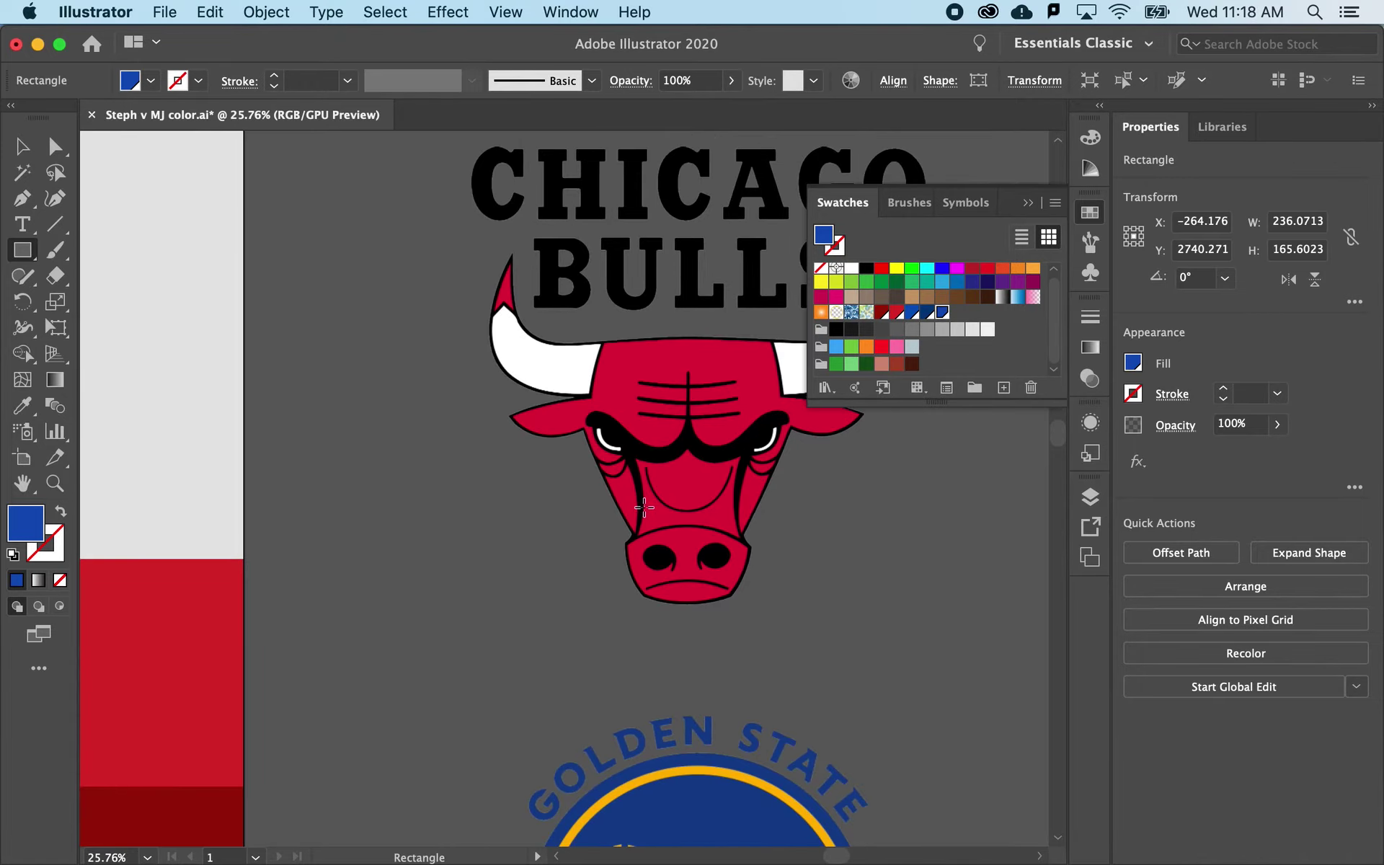
{"action": "scroll", "coordinate": [644, 508], "scroll_direction": "left", "scroll_amount": 5}
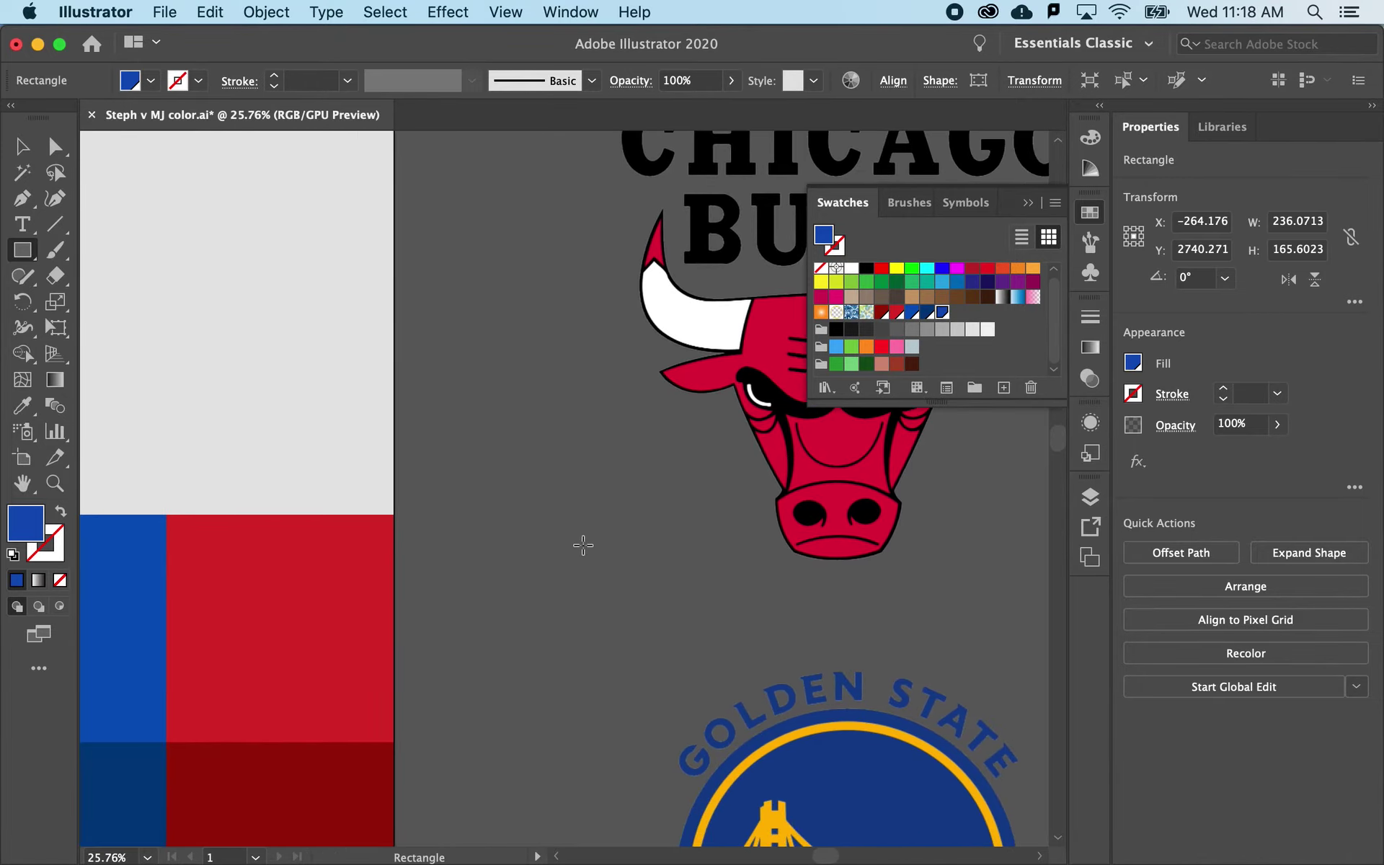
{"action": "scroll", "coordinate": [551, 556], "scroll_direction": "right", "scroll_amount": 3}
{"action": "scroll", "coordinate": [550, 559], "scroll_direction": "right", "scroll_amount": 1}
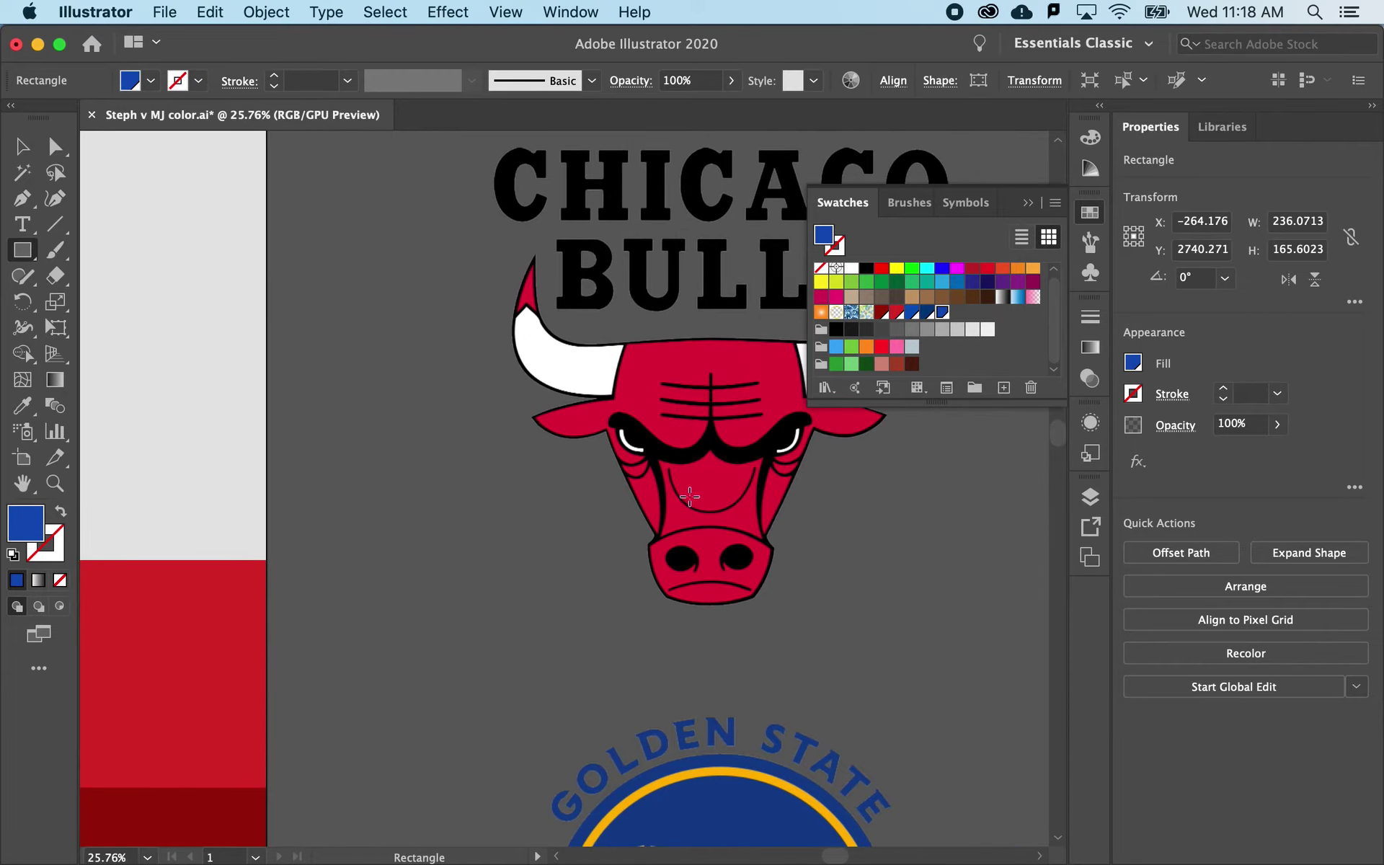
{"action": "scroll", "coordinate": [689, 496], "scroll_direction": "left", "scroll_amount": 1}
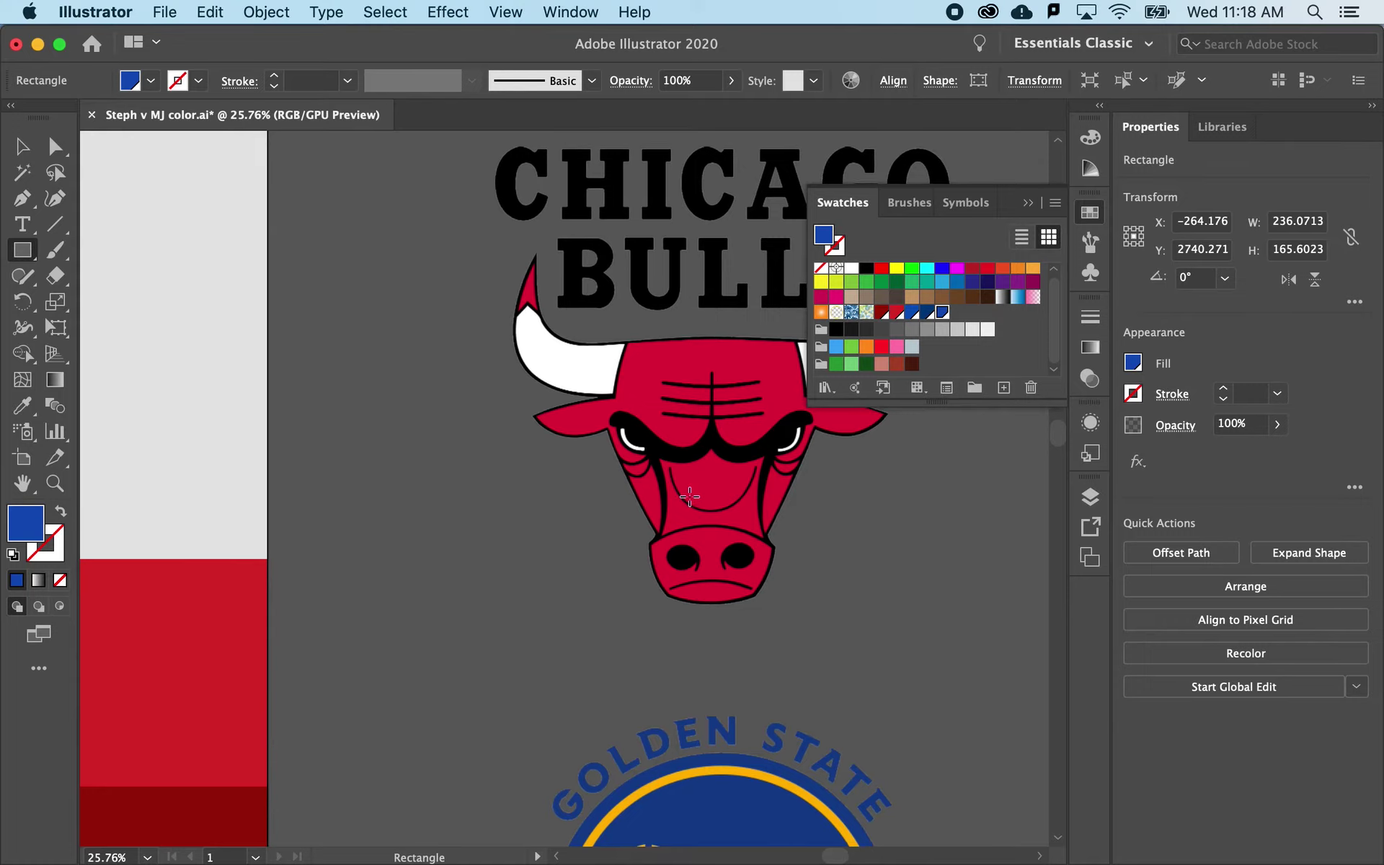
{"action": "scroll", "coordinate": [689, 496], "scroll_direction": "down", "scroll_amount": 2}
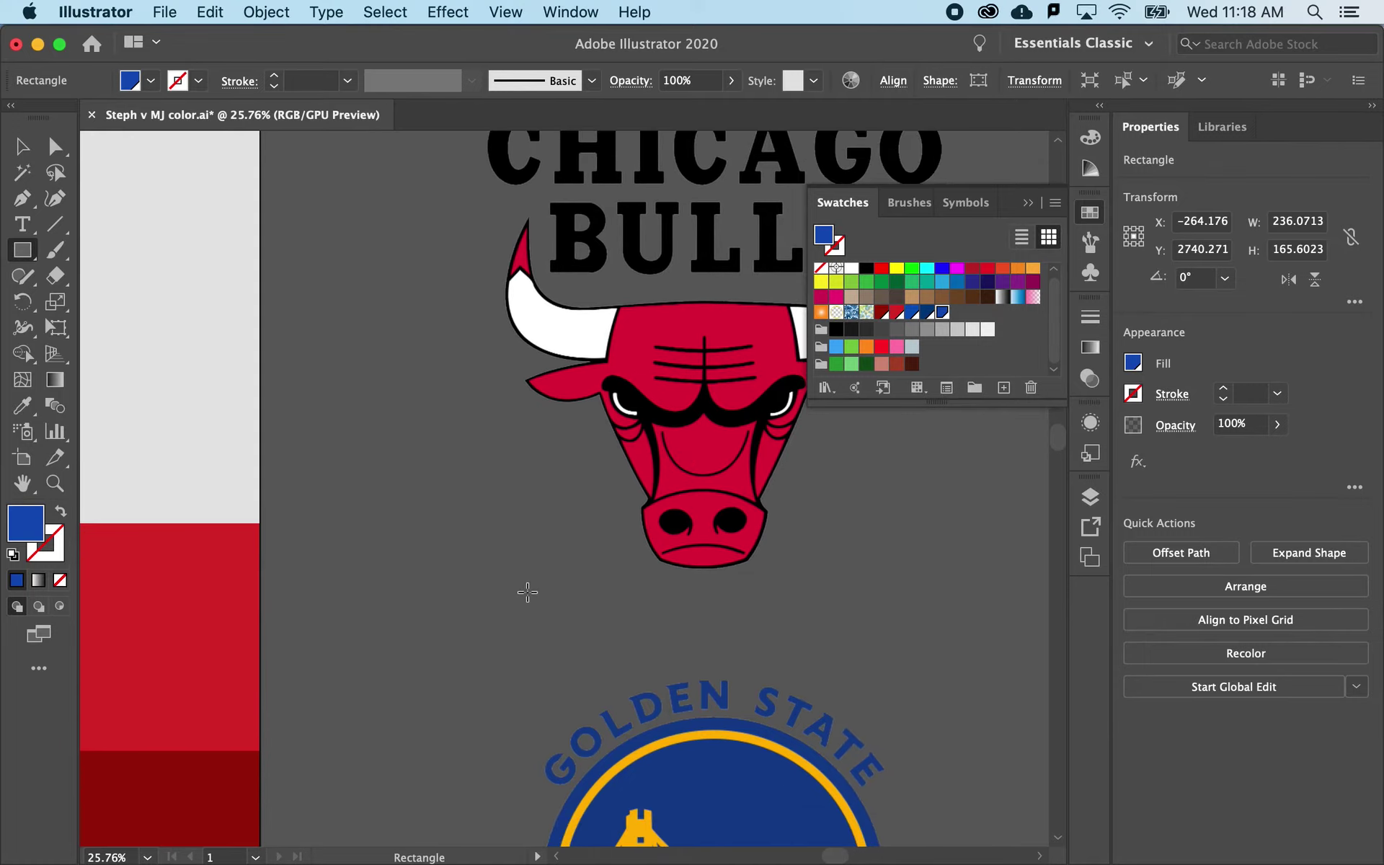
{"action": "scroll", "coordinate": [526, 587], "scroll_direction": "left", "scroll_amount": 10}
{"action": "scroll", "coordinate": [526, 587], "scroll_direction": "down", "scroll_amount": 6}
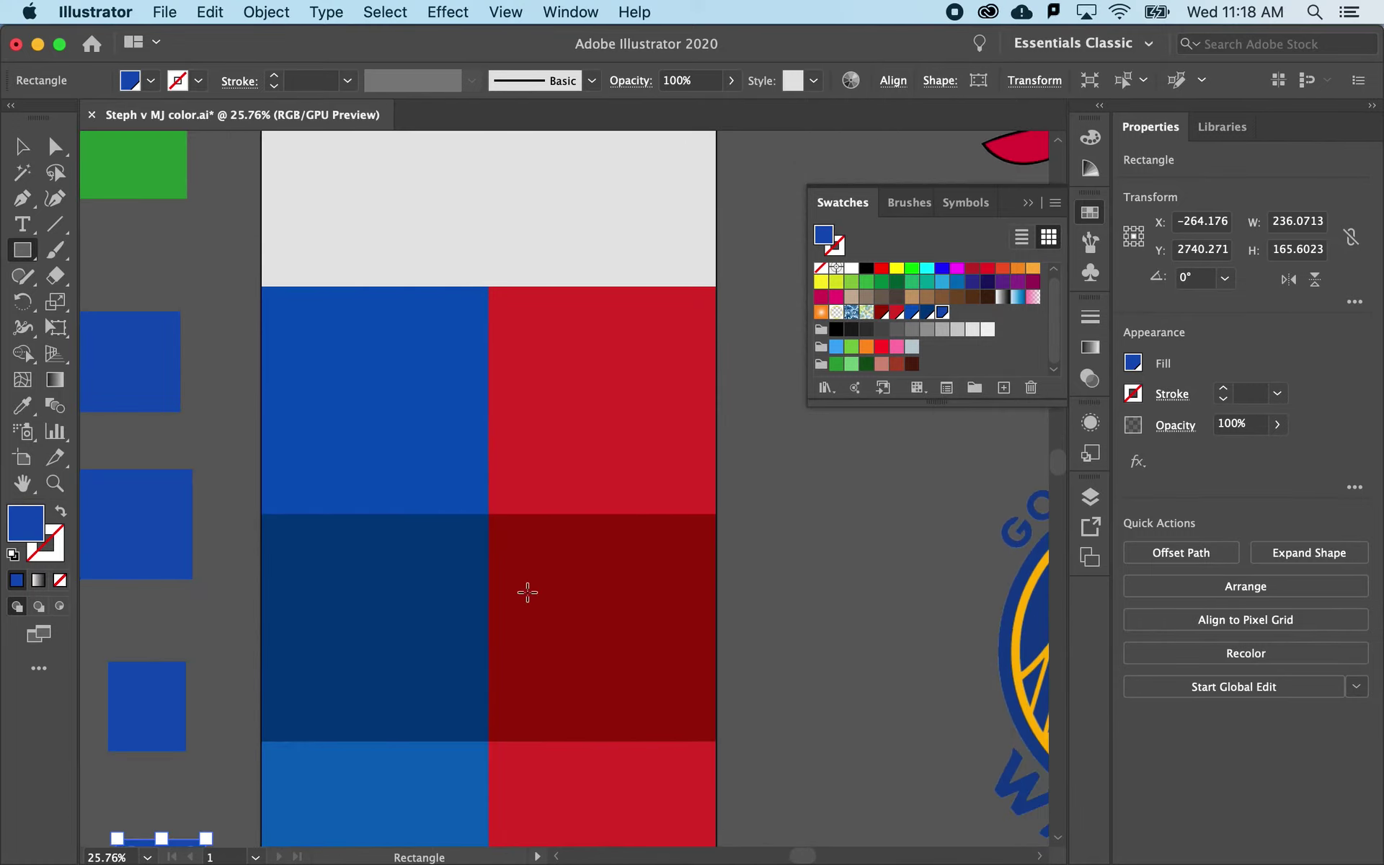
{"action": "scroll", "coordinate": [527, 593], "scroll_direction": "left", "scroll_amount": 4}
{"action": "scroll", "coordinate": [527, 593], "scroll_direction": "down", "scroll_amount": 2}
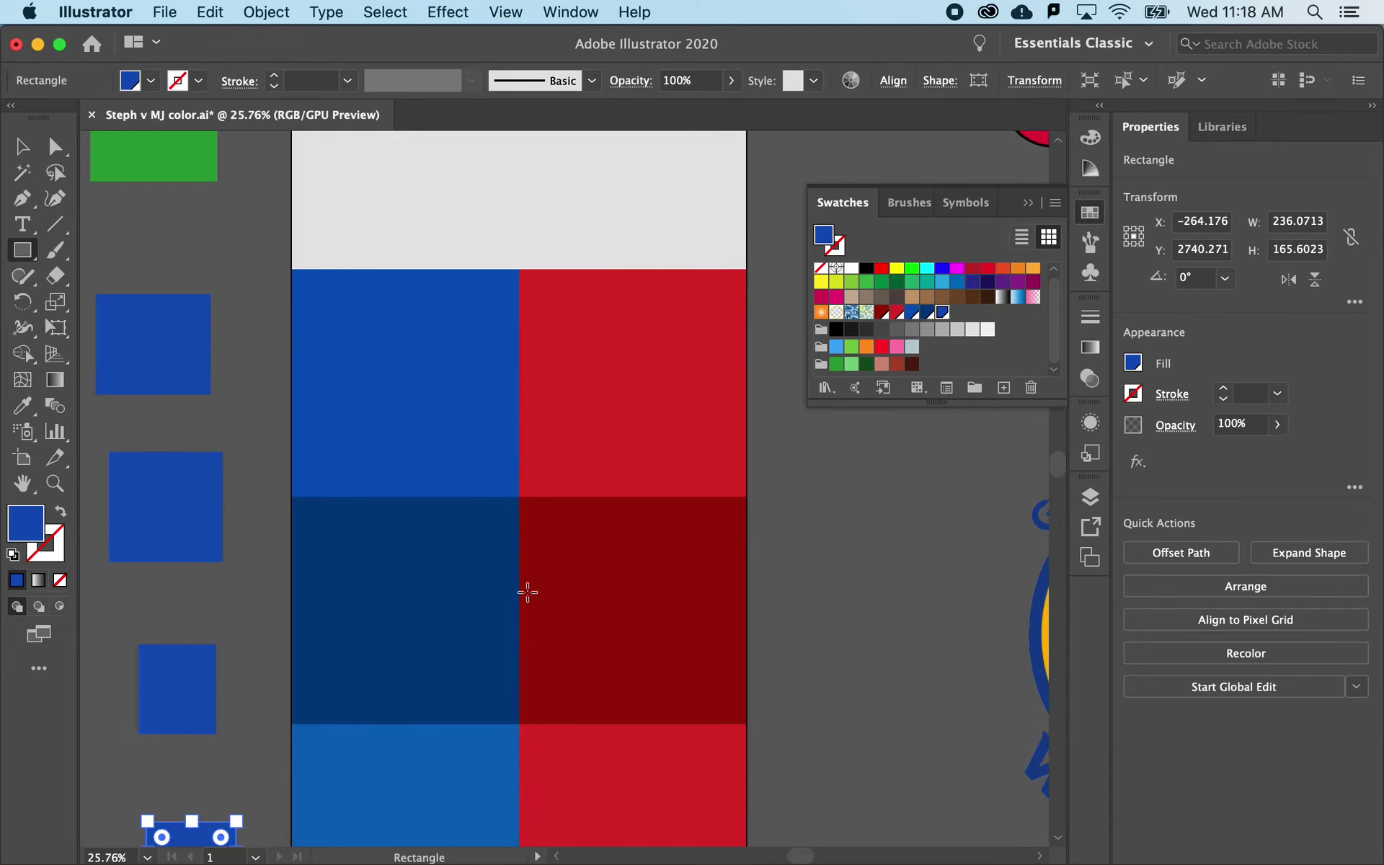
{"action": "scroll", "coordinate": [527, 593], "scroll_direction": "right", "scroll_amount": 15}
{"action": "scroll", "coordinate": [527, 593], "scroll_direction": "up", "scroll_amount": 8}
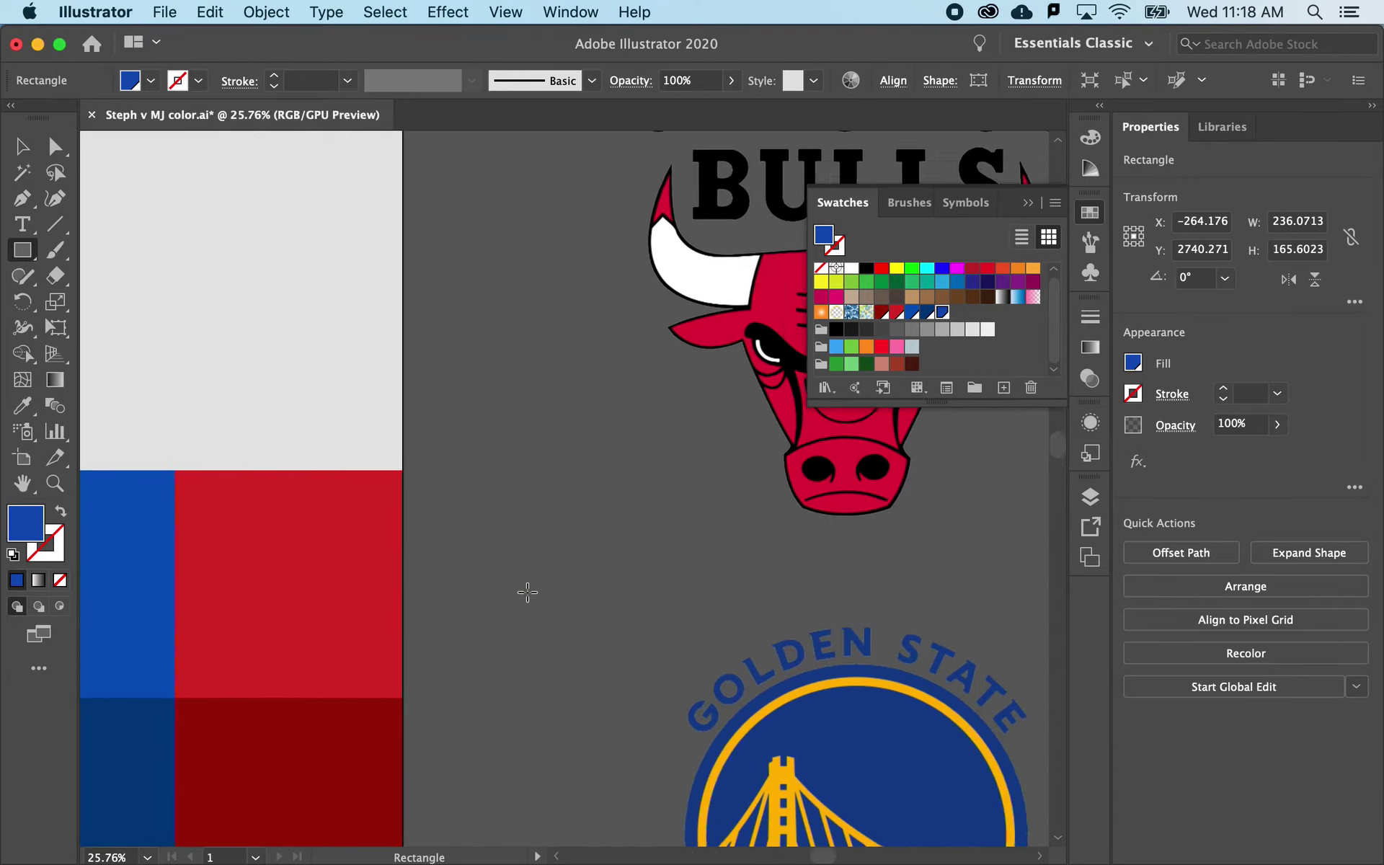
{"action": "scroll", "coordinate": [527, 592], "scroll_direction": "right", "scroll_amount": 2}
{"action": "scroll", "coordinate": [528, 593], "scroll_direction": "up", "scroll_amount": 2}
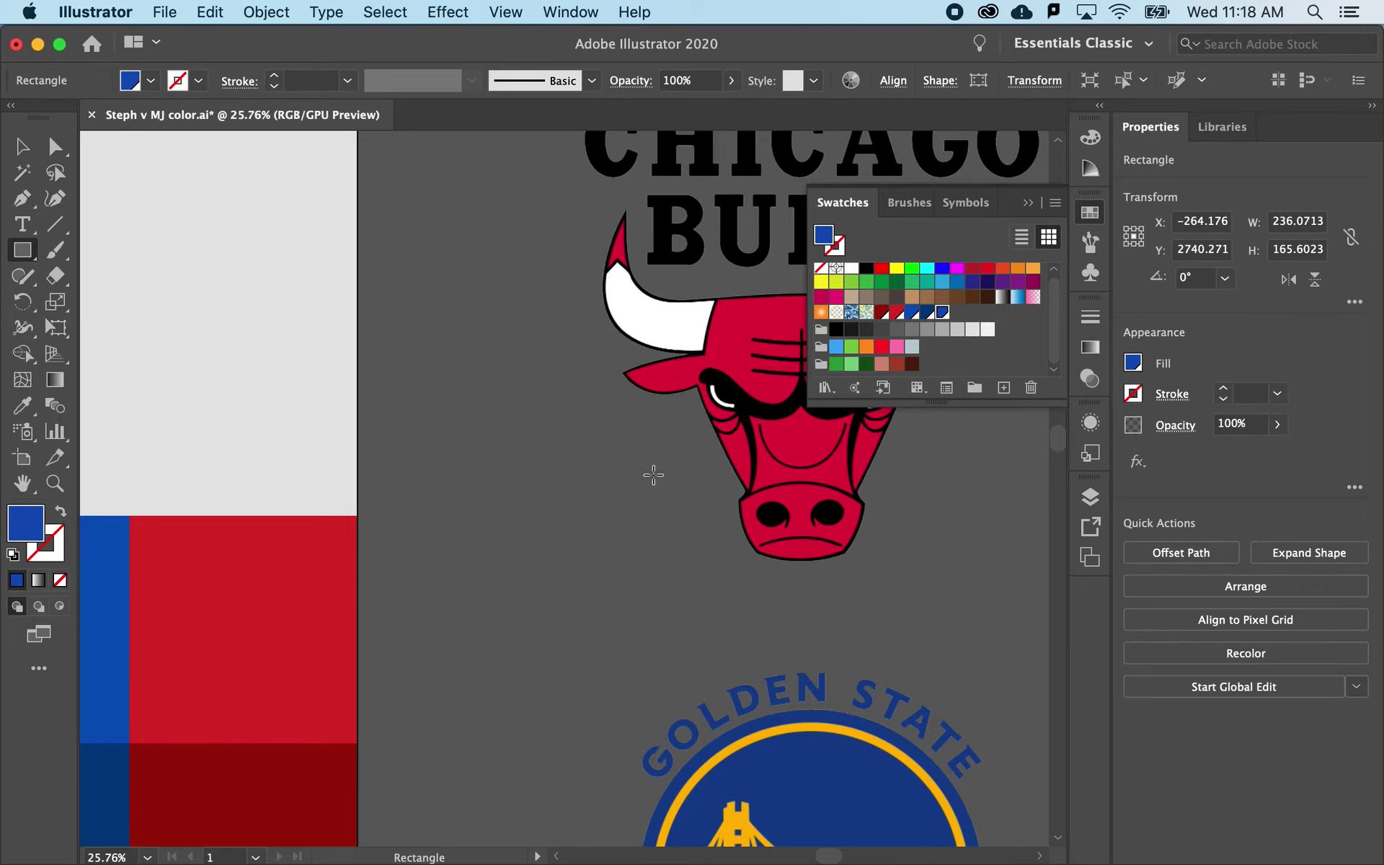
{"action": "scroll", "coordinate": [654, 474], "scroll_direction": "left", "scroll_amount": 8}
{"action": "scroll", "coordinate": [653, 475], "scroll_direction": "down", "scroll_amount": 2}
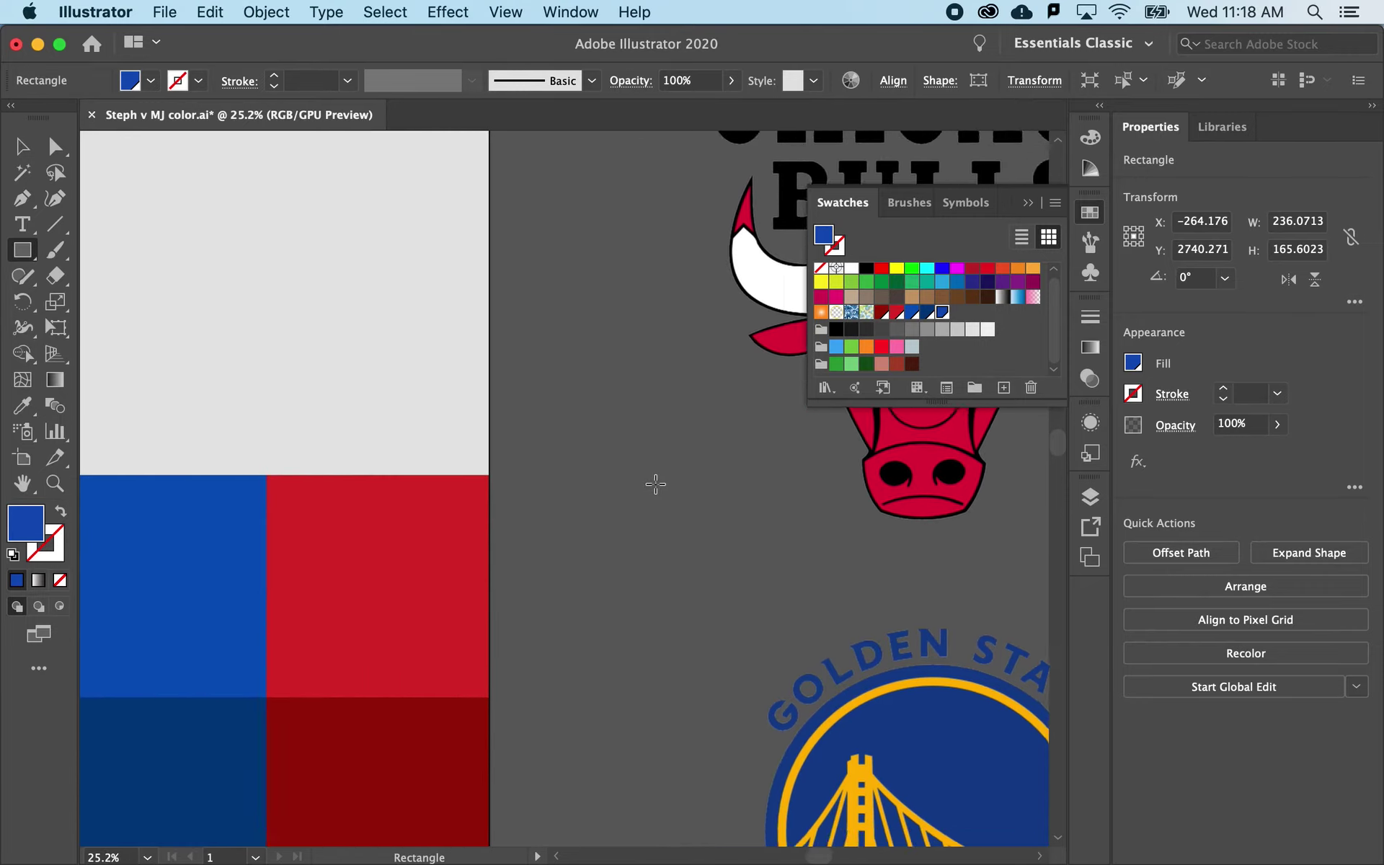
{"action": "scroll", "coordinate": [655, 484], "scroll_direction": "left", "scroll_amount": 8}
{"action": "scroll", "coordinate": [655, 484], "scroll_direction": "up", "scroll_amount": 4}
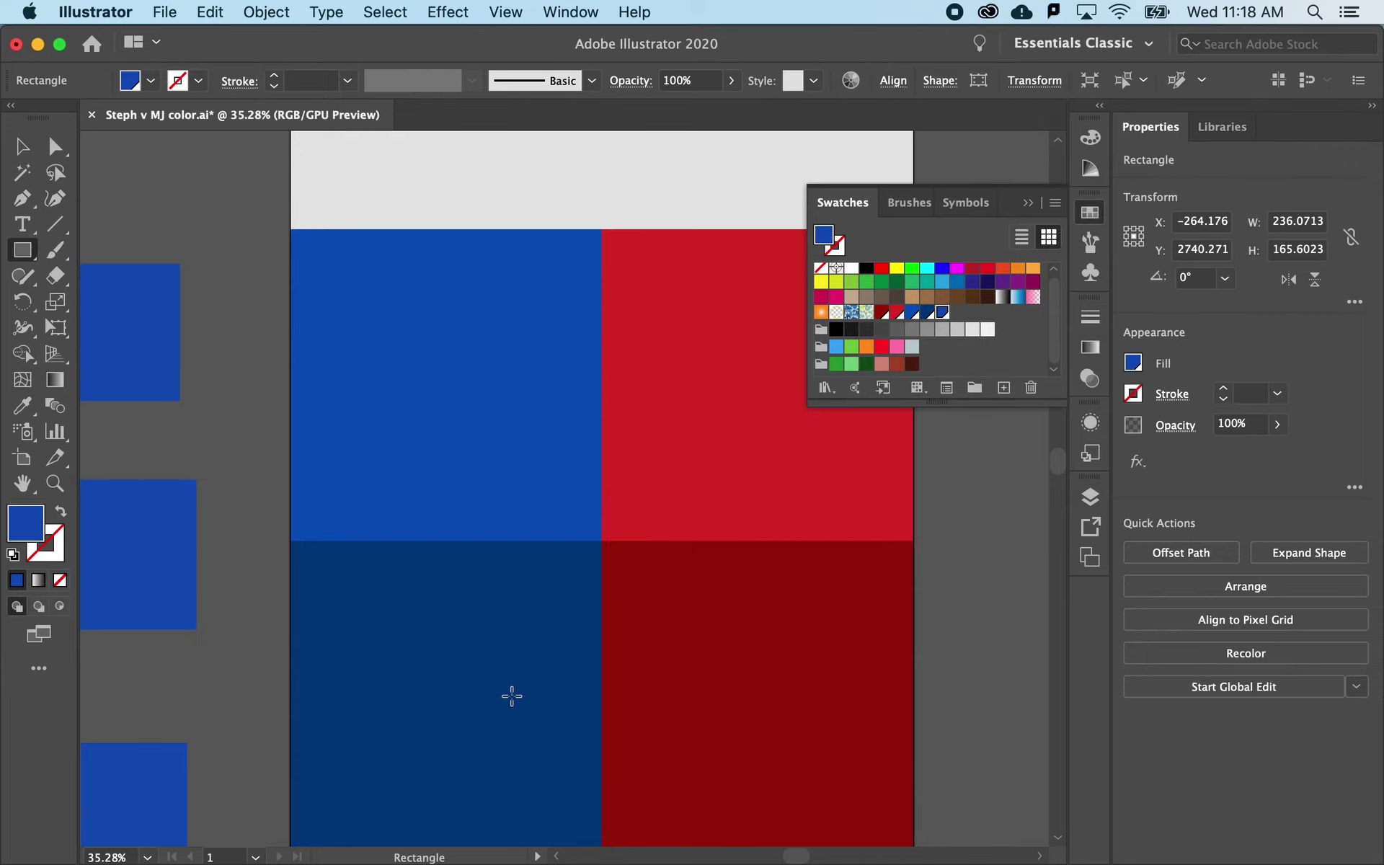
{"action": "scroll", "coordinate": [491, 676], "scroll_direction": "down", "scroll_amount": 3}
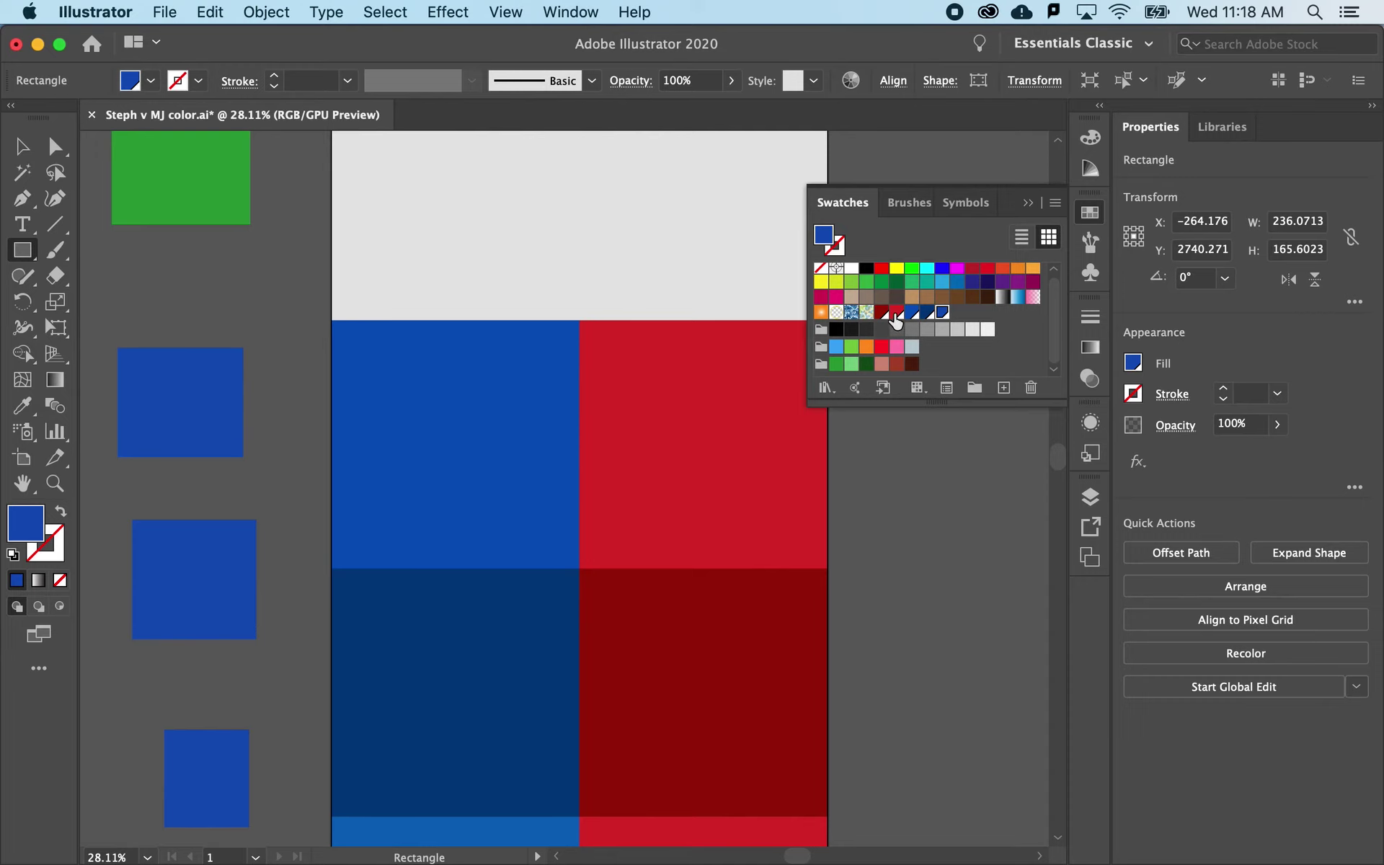
In JORDAN RED's swatch options, set red to 211 and blue to 59.
{"action": "double_click", "coordinate": [896, 313]}
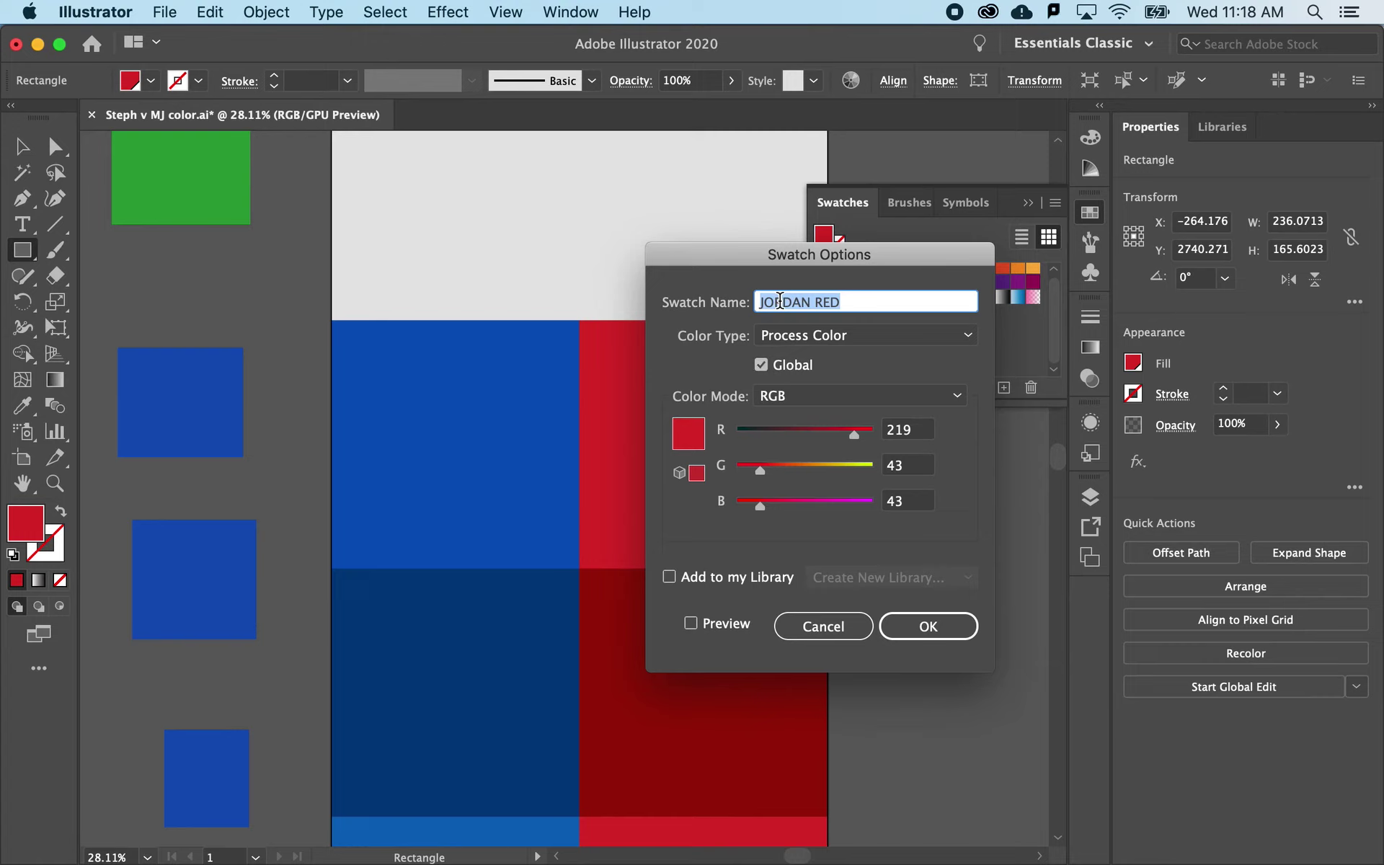
{"action": "left_click_drag", "start_coordinate": [718, 265], "coordinate": [886, 235]}
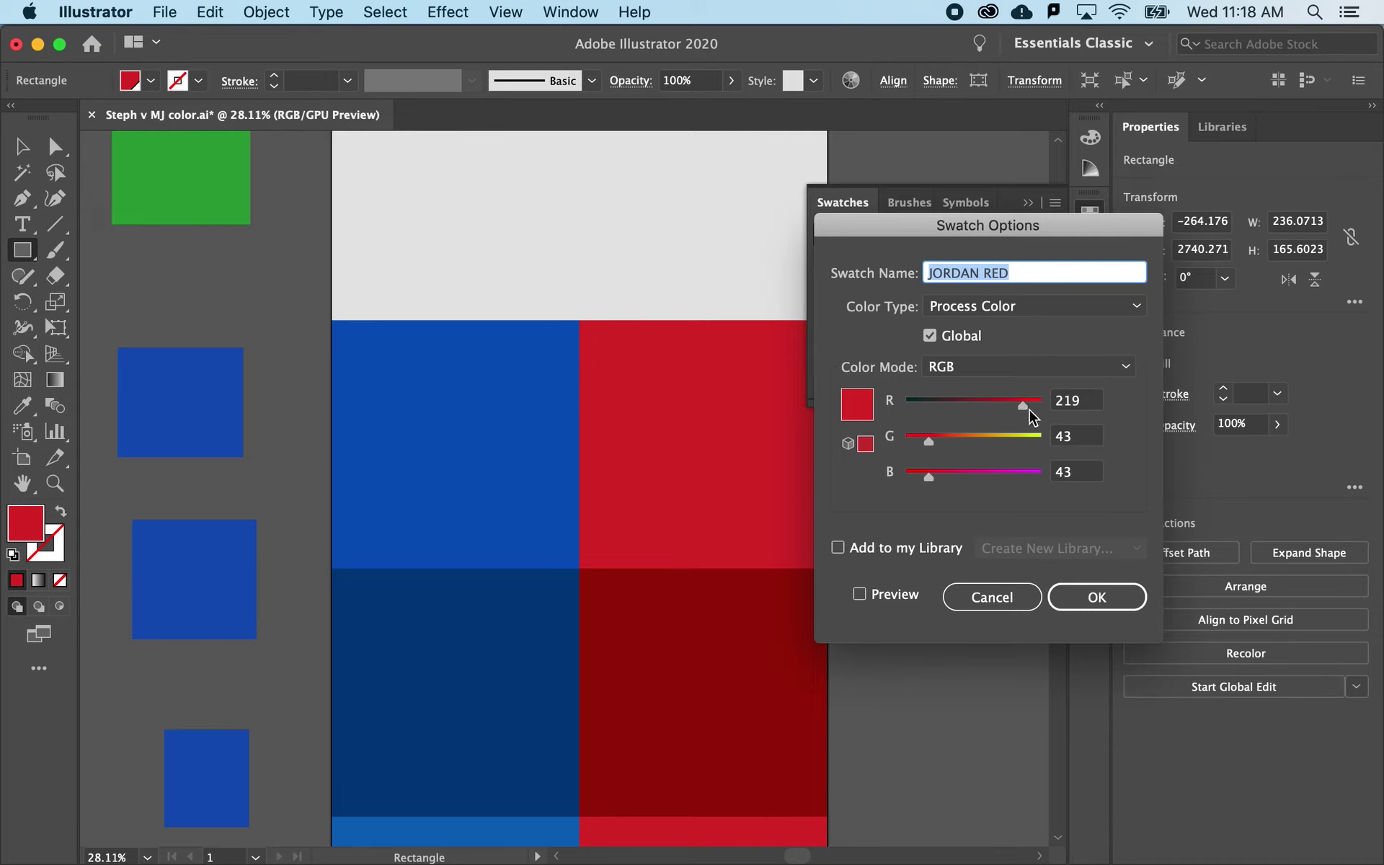
{"action": "left_click_drag", "start_coordinate": [1028, 409], "coordinate": [1019, 407]}
{"action": "left_click_drag", "start_coordinate": [931, 478], "coordinate": [941, 479]}
{"action": "left_click_drag", "start_coordinate": [934, 440], "coordinate": [946, 438]}
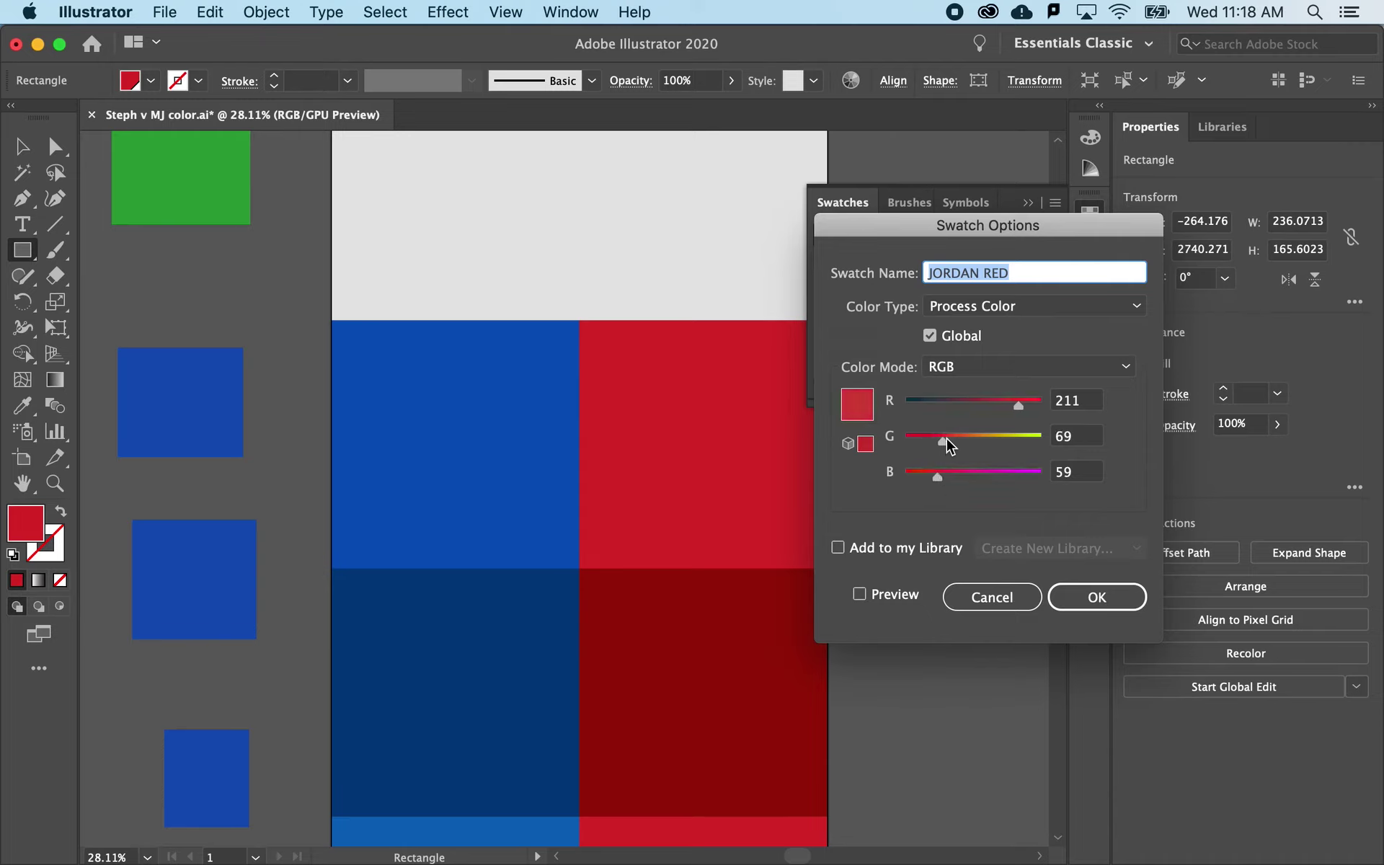
Compare old and new red with Preview, set green to 42, and apply.
{"action": "left_click", "coordinate": [860, 596]}
{"action": "left_click", "coordinate": [860, 595]}
{"action": "left_click", "coordinate": [860, 596]}
{"action": "left_click", "coordinate": [859, 595]}
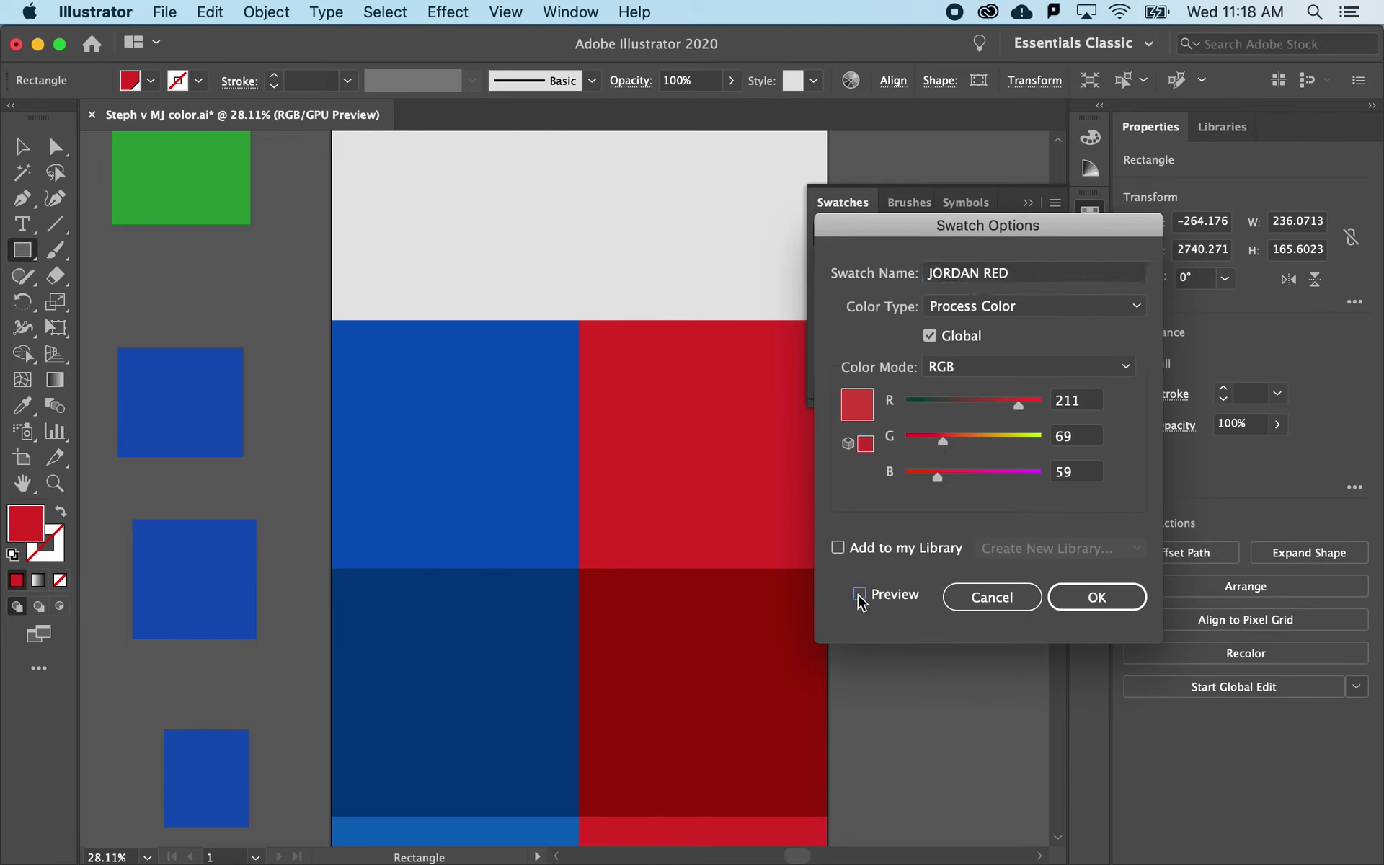
{"action": "left_click", "coordinate": [859, 595]}
{"action": "left_click", "coordinate": [859, 596]}
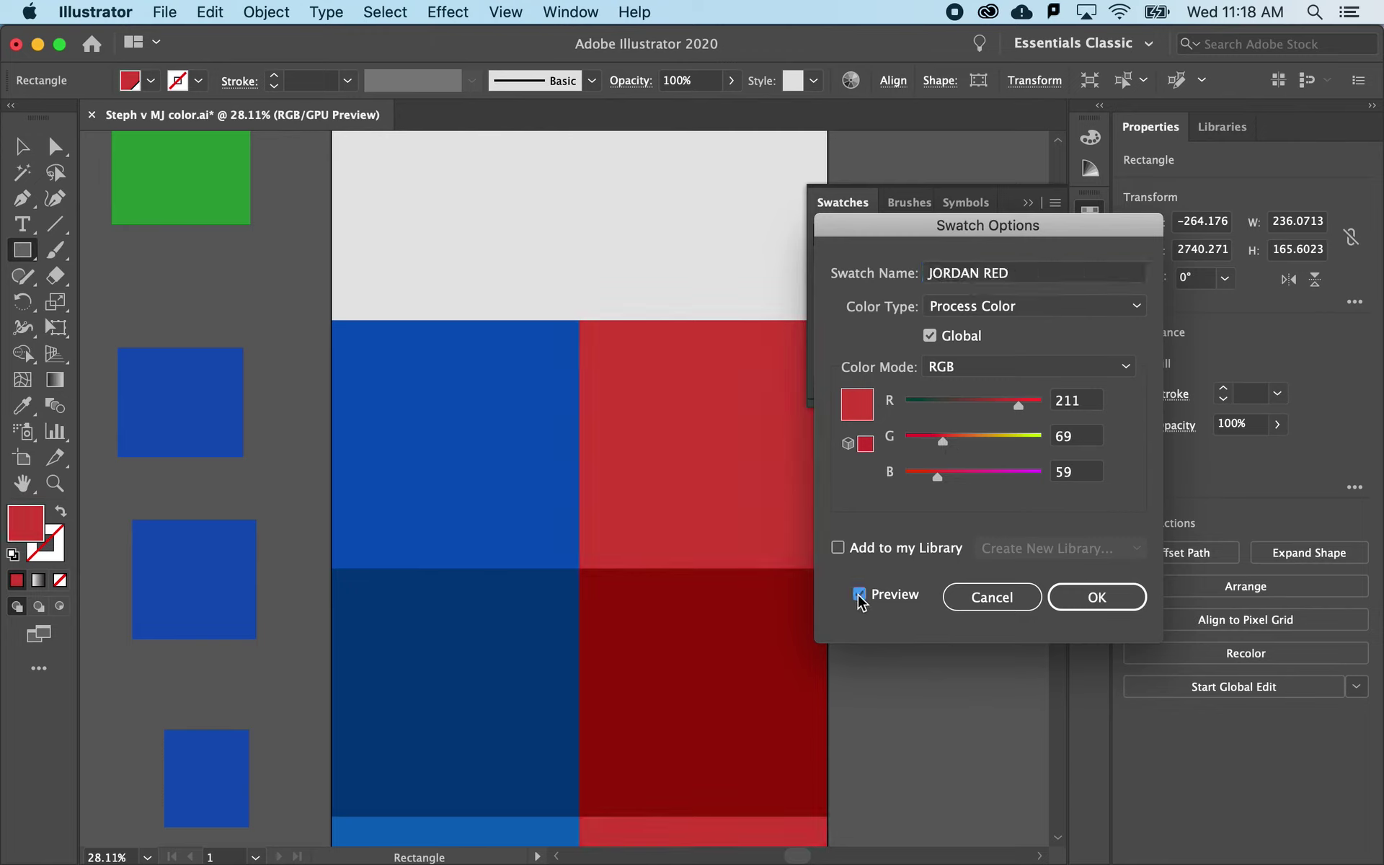
{"action": "left_click", "coordinate": [928, 437]}
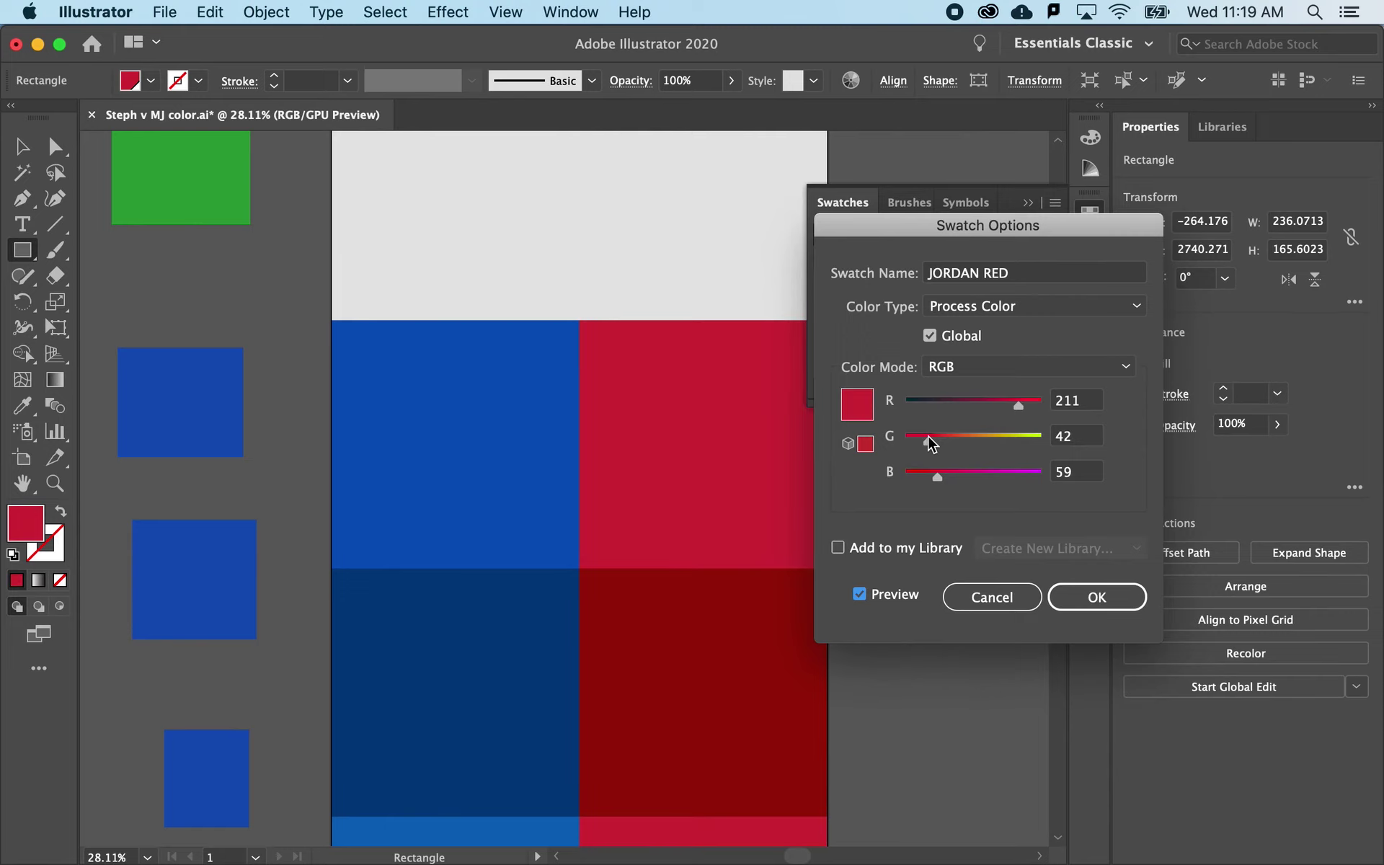
{"action": "left_click", "coordinate": [1110, 601]}
{"action": "scroll", "coordinate": [922, 607], "scroll_direction": "down", "scroll_amount": 3}
{"action": "scroll", "coordinate": [922, 606], "scroll_direction": "right", "scroll_amount": 5}
{"action": "scroll", "coordinate": [923, 606], "scroll_direction": "down", "scroll_amount": 5}
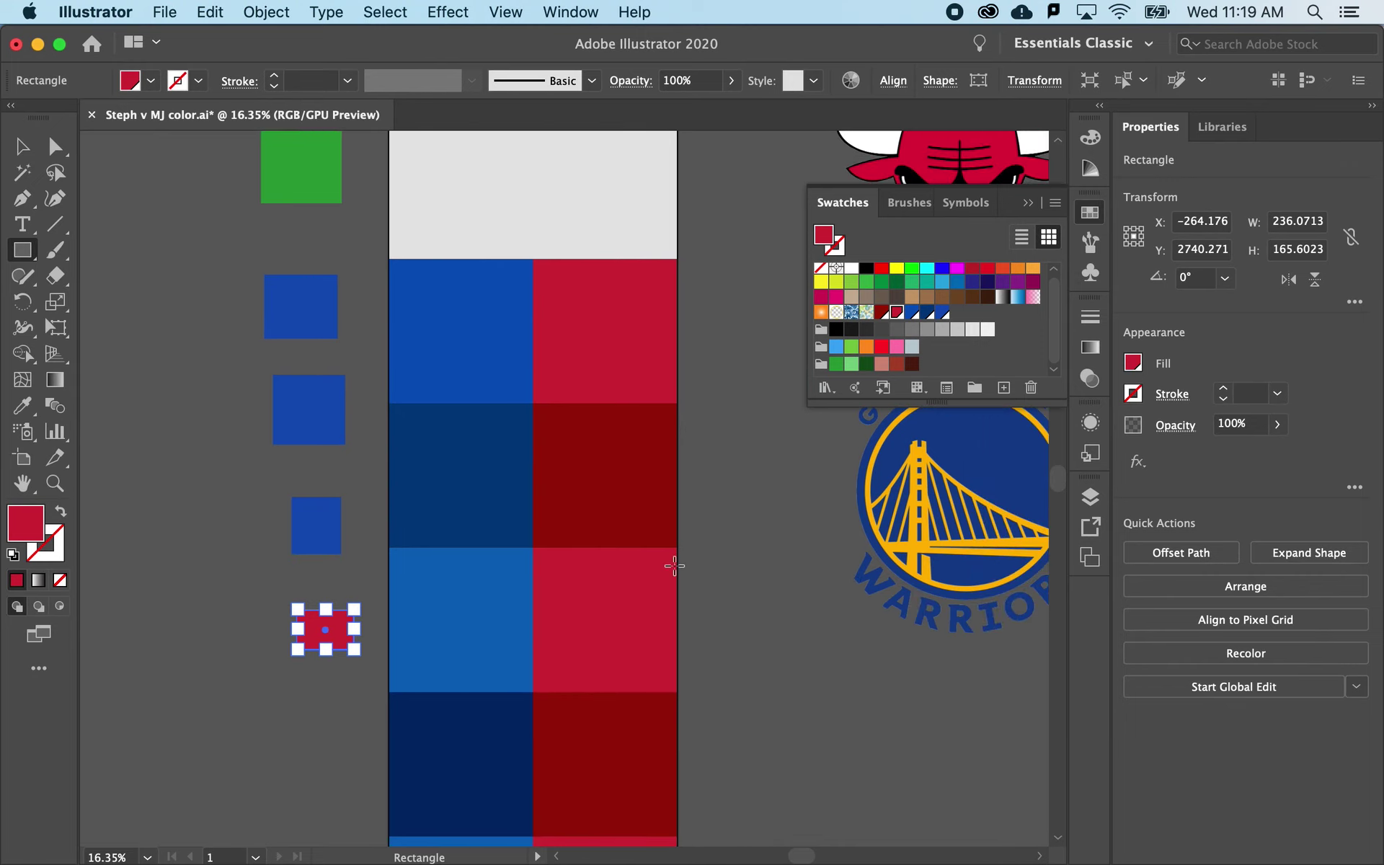
{"action": "scroll", "coordinate": [674, 566], "scroll_direction": "up", "scroll_amount": 2}
{"action": "scroll", "coordinate": [674, 566], "scroll_direction": "left", "scroll_amount": 1}
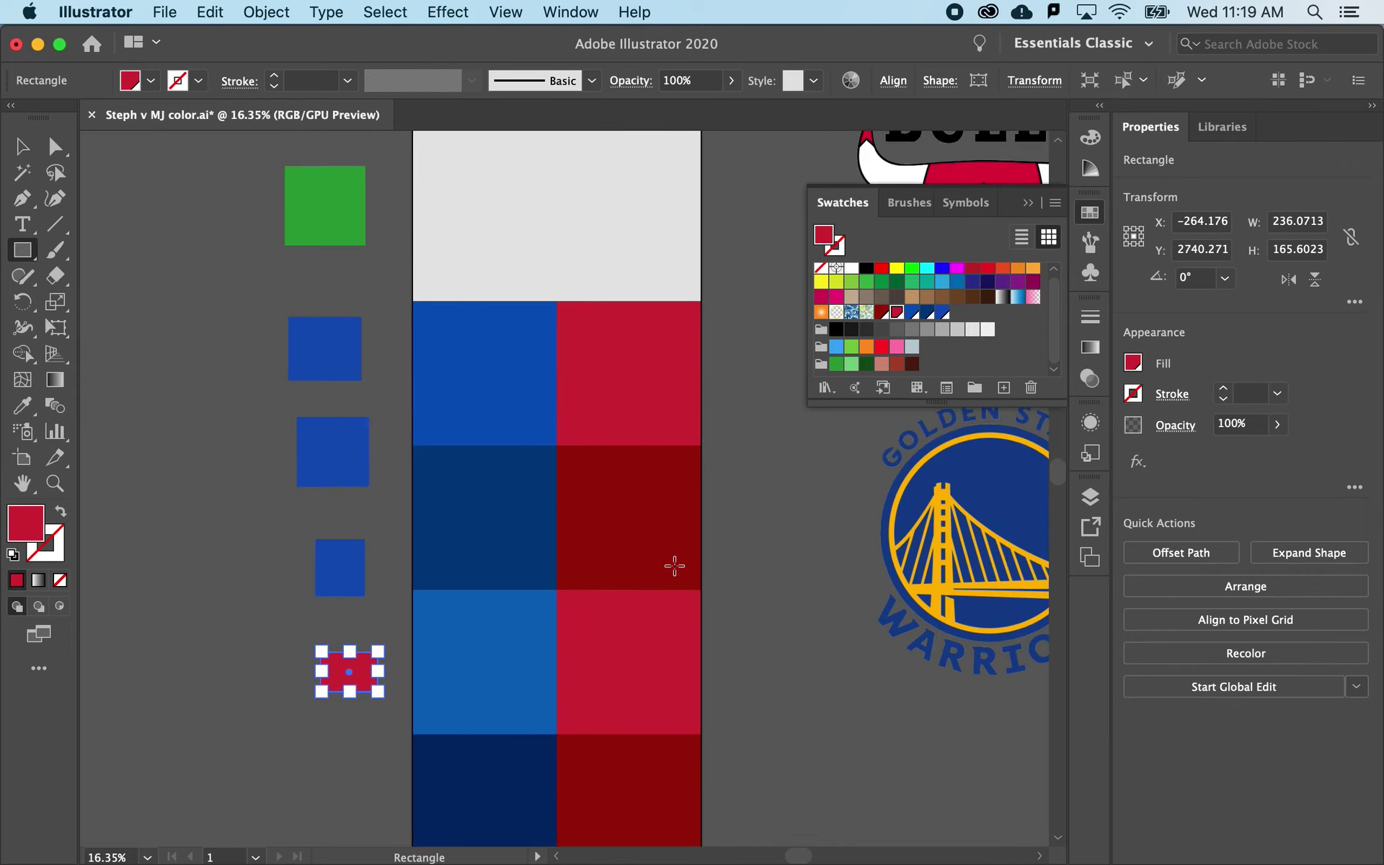